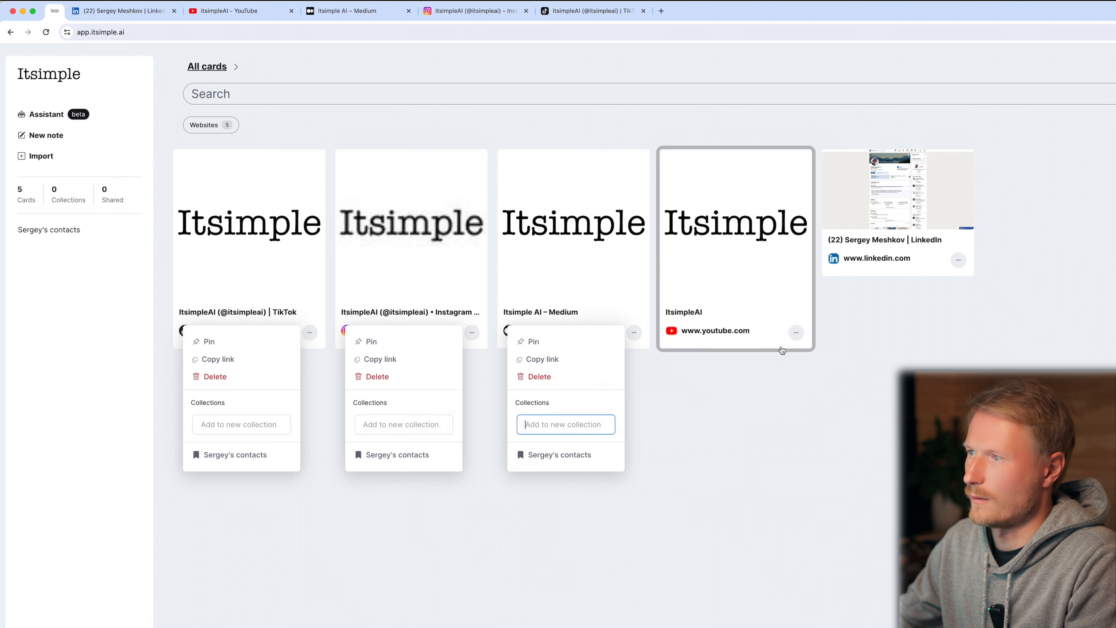
# Add the saved social profile website cards to the existing contacts collection and open that collection.
pyautogui.click(796, 333)
pyautogui.click(958, 262)
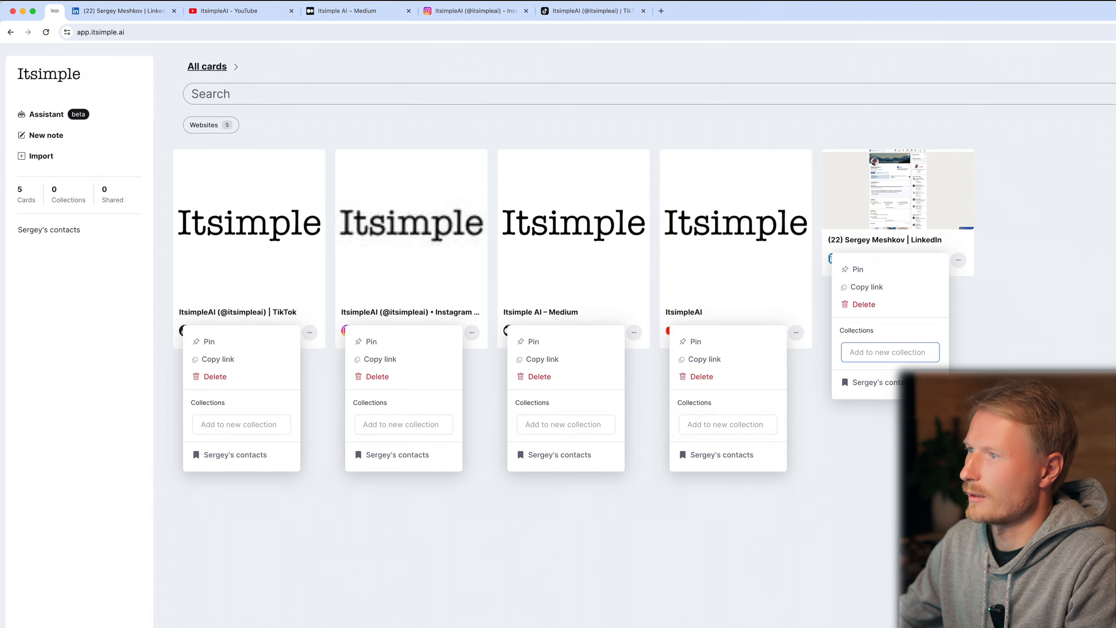
pyautogui.click(375, 496)
pyautogui.click(43, 230)
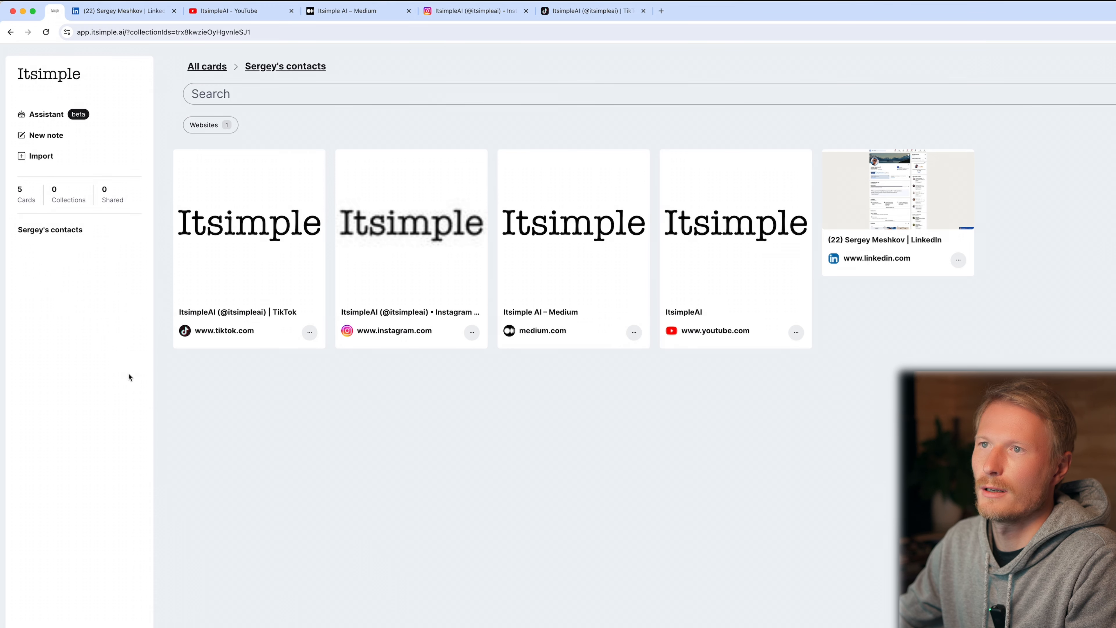
pyautogui.click(60, 235)
pyautogui.click(62, 236)
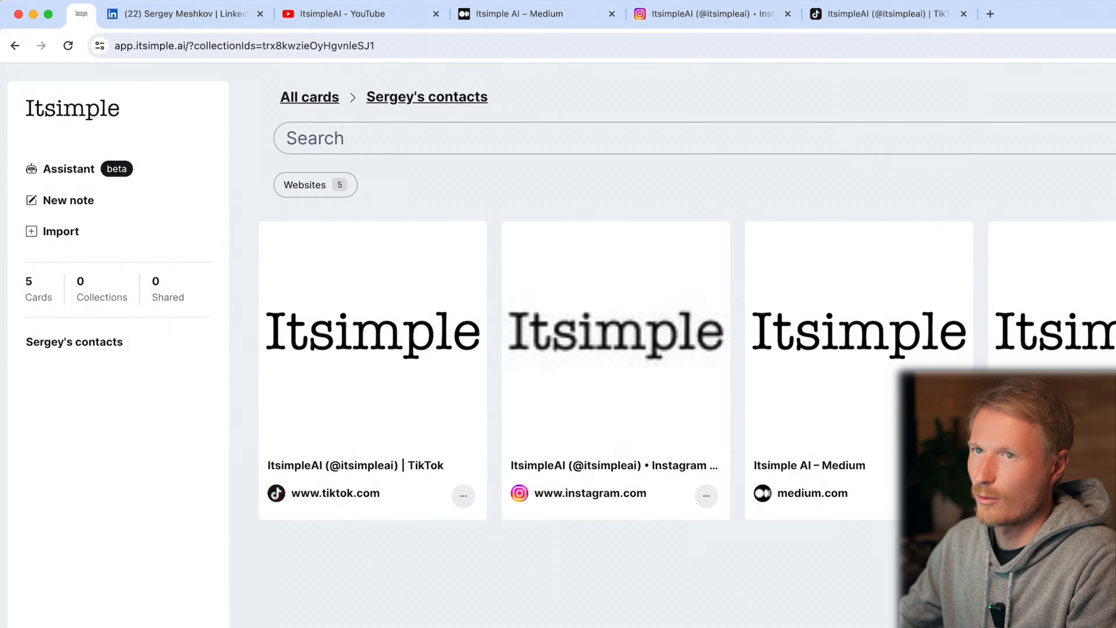
# Start a new note with the text "Intro" formatted as a level 2 heading.
pyautogui.click(68, 200)
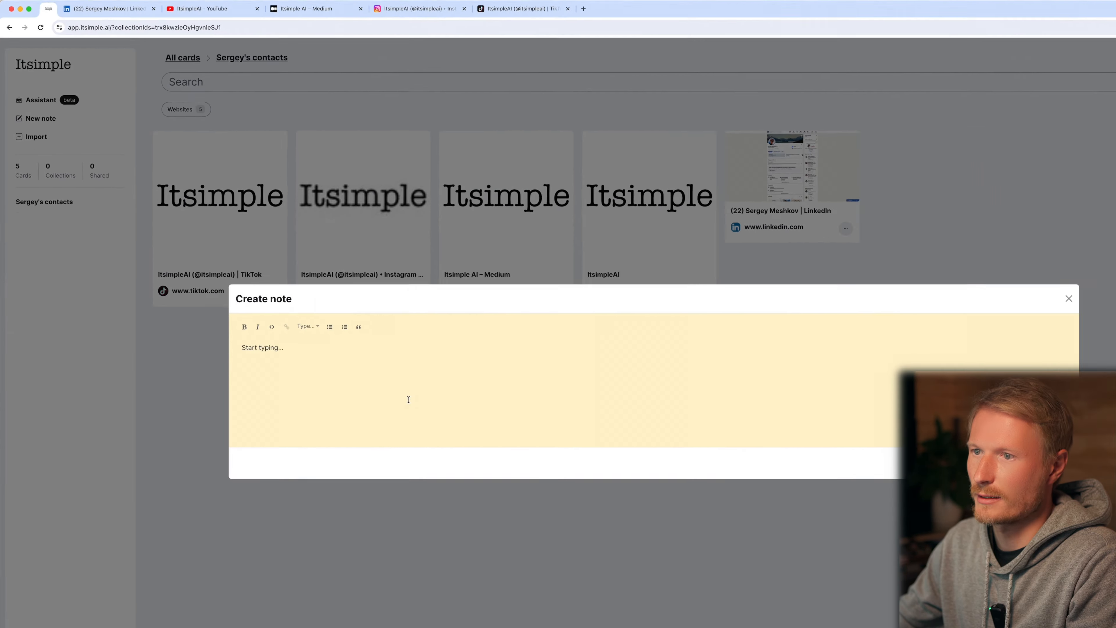
pyautogui.click(343, 357)
pyautogui.write('Intr')
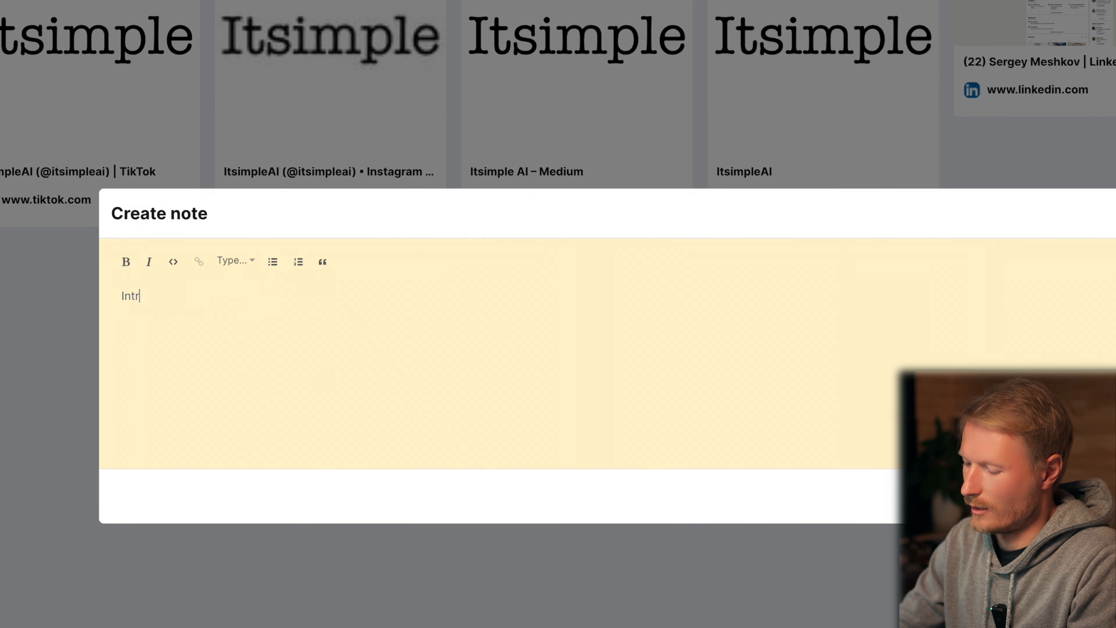
pyautogui.write('o')
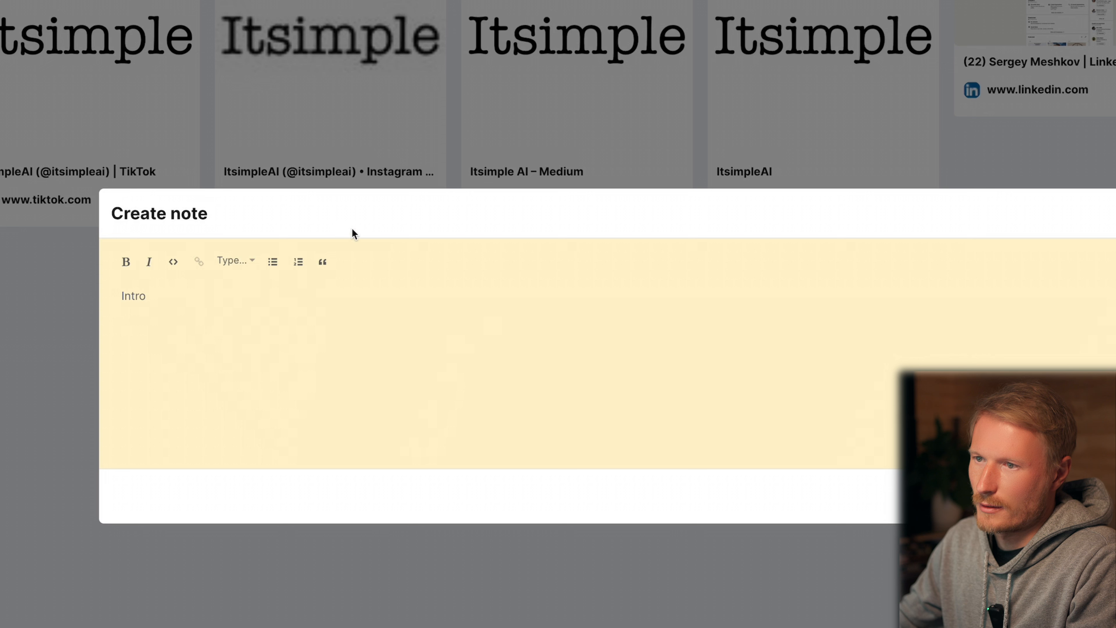
pyautogui.click(254, 261)
pyautogui.moveTo(251, 320)
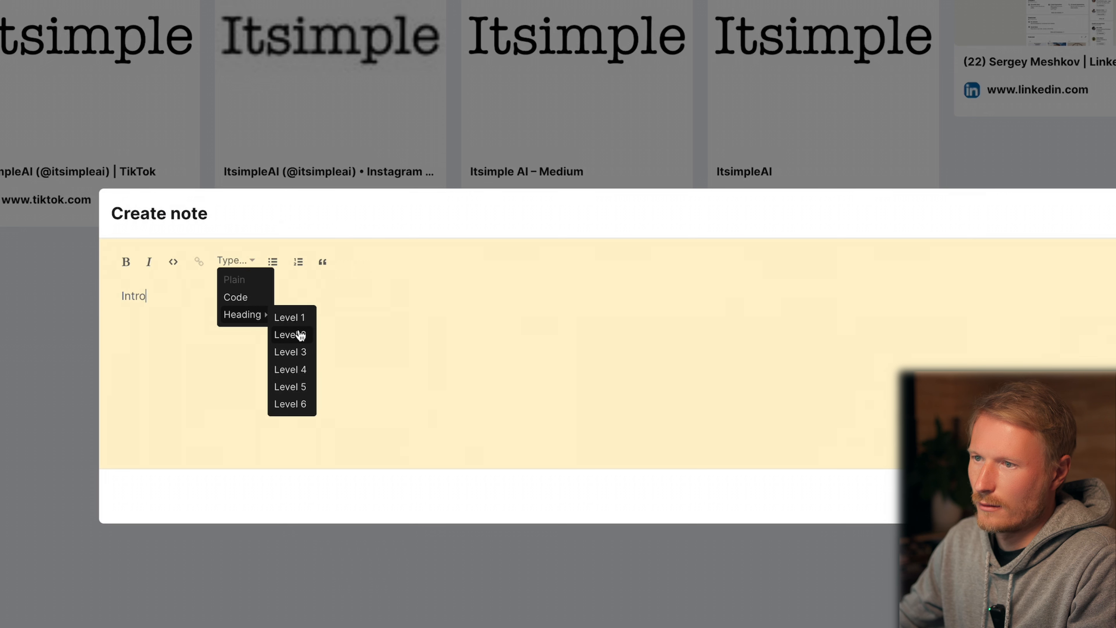
pyautogui.click(290, 334)
# Finish the Intro note with a first-name greeting ending "and here you can find my socials.", save it and pin its card.
pyautogui.press('Return')
pyautogui.write('He')
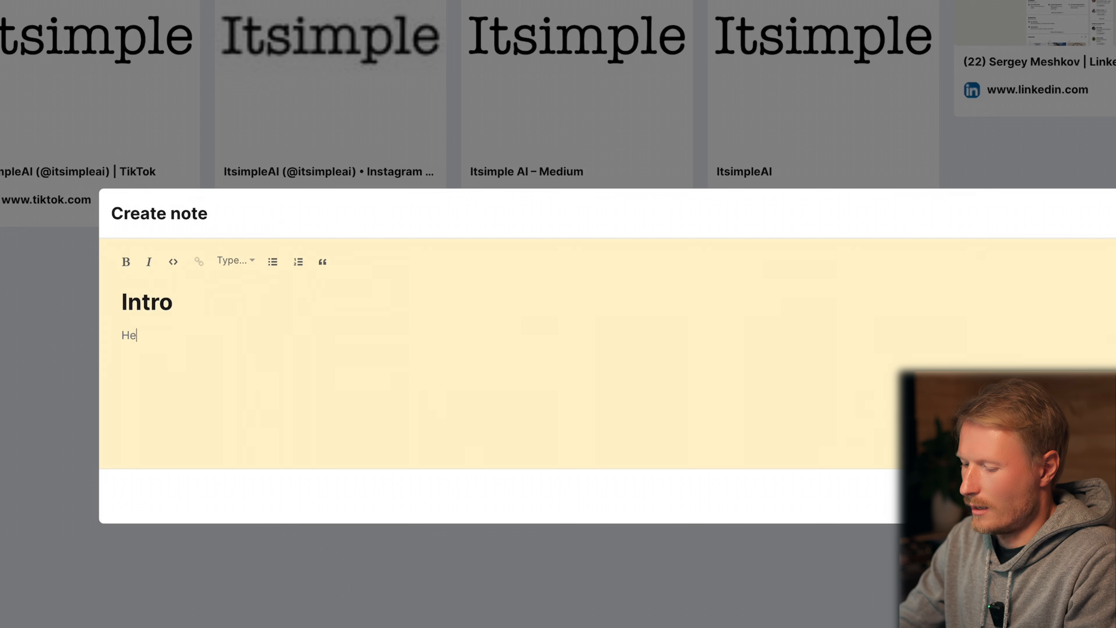
pyautogui.write('y my name is Sergey and here you can find my socials.')
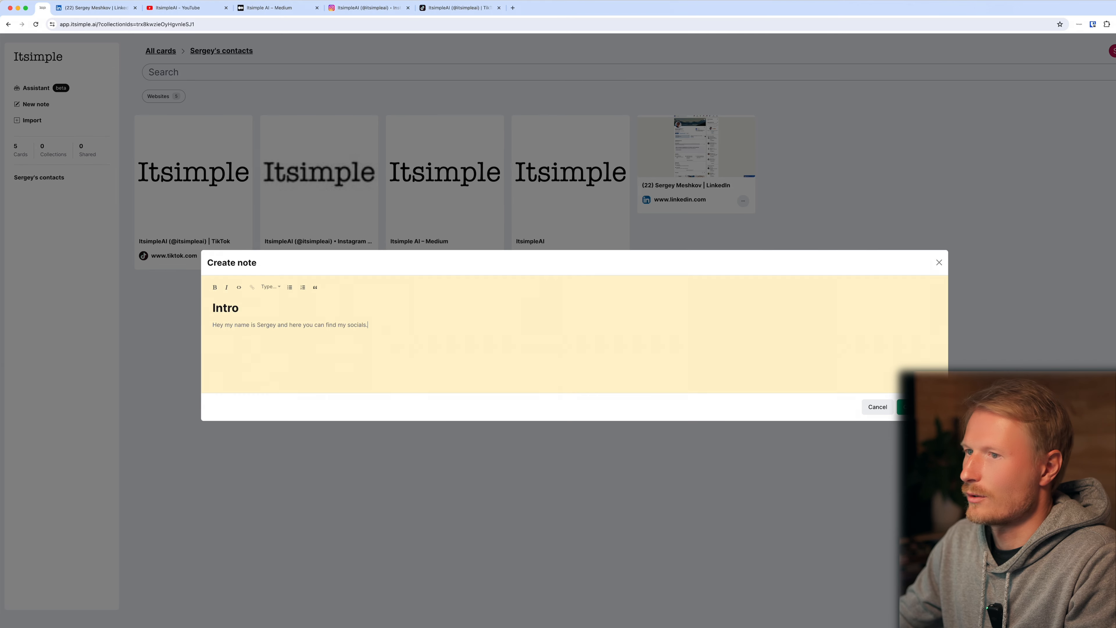
pyautogui.click(879, 405)
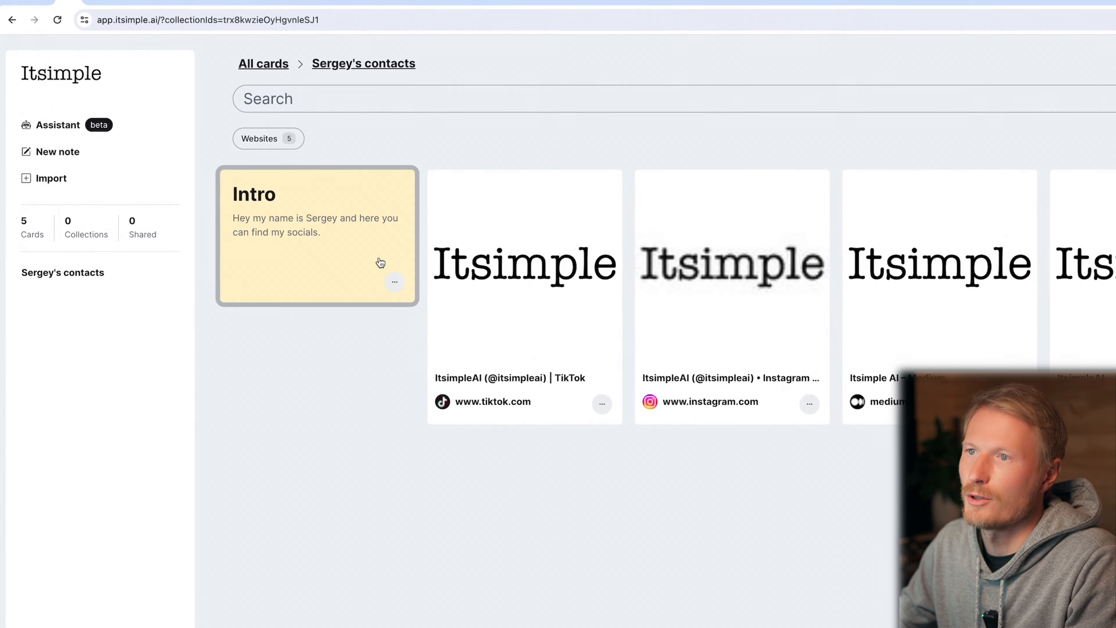
pyautogui.click(473, 335)
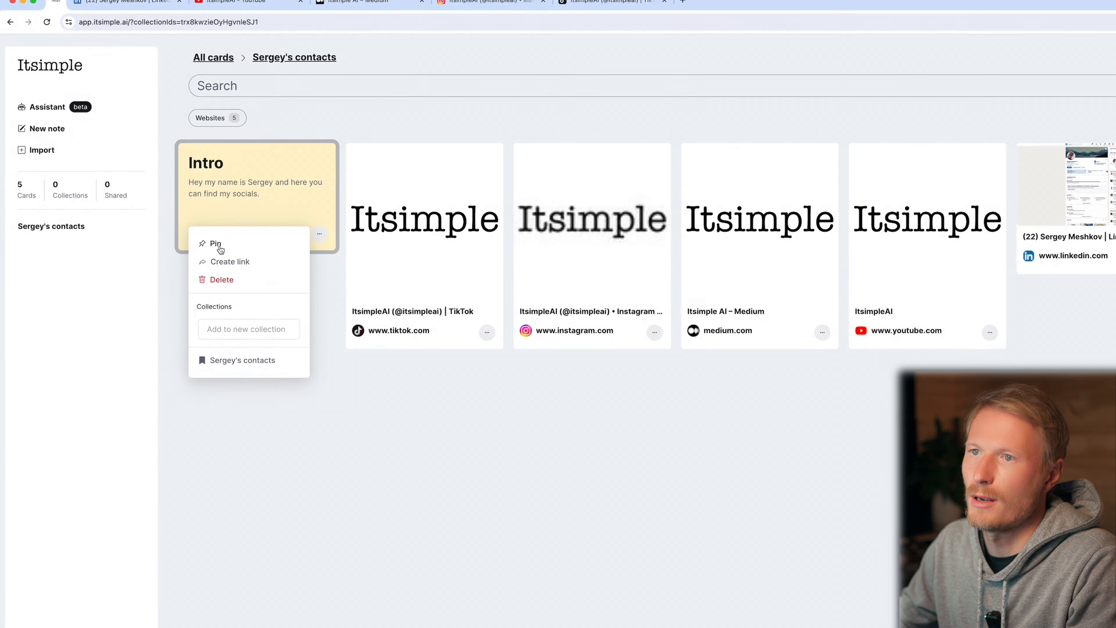
pyautogui.click(308, 344)
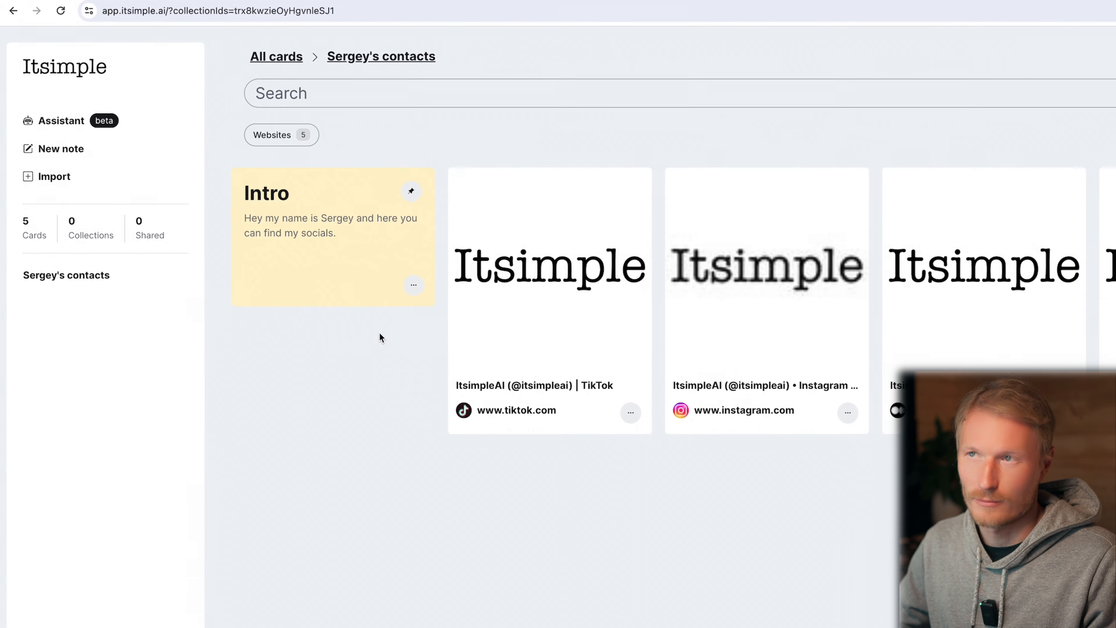
# Create a public share link for the contacts collection, entering the owner's first name as the username.
pyautogui.click(428, 56)
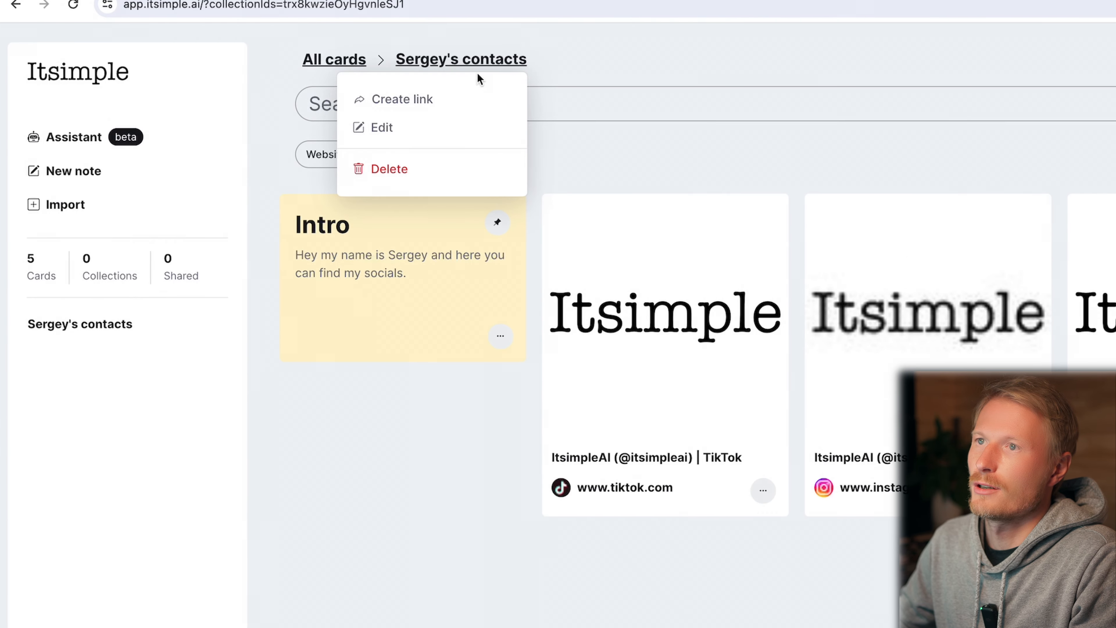
pyautogui.click(397, 100)
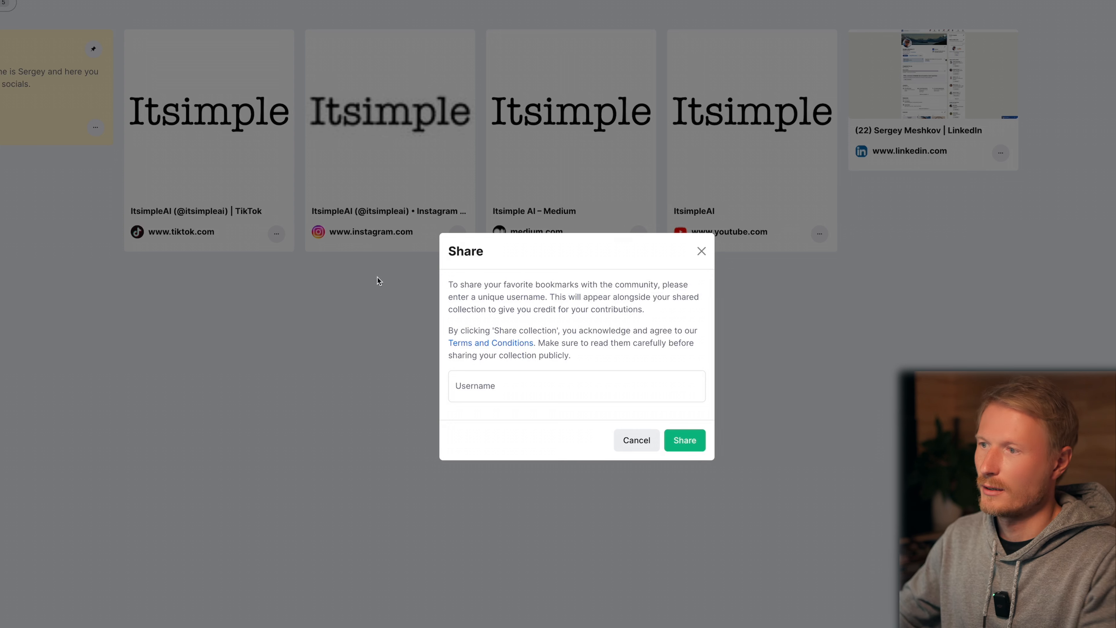
pyautogui.click(508, 387)
pyautogui.write('Sergey')
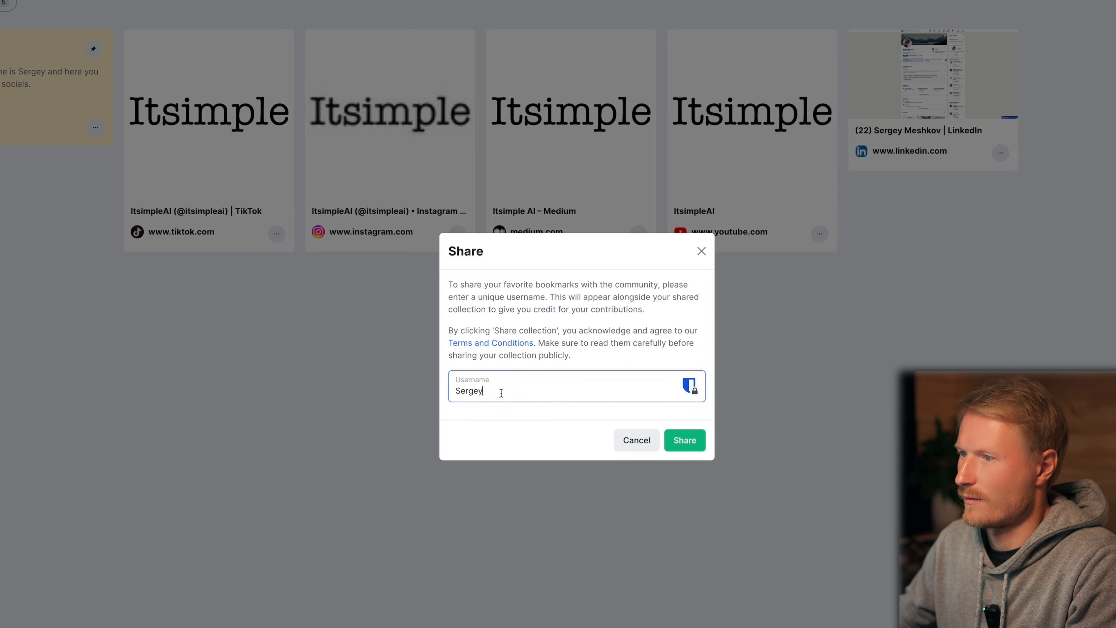
pyautogui.click(685, 440)
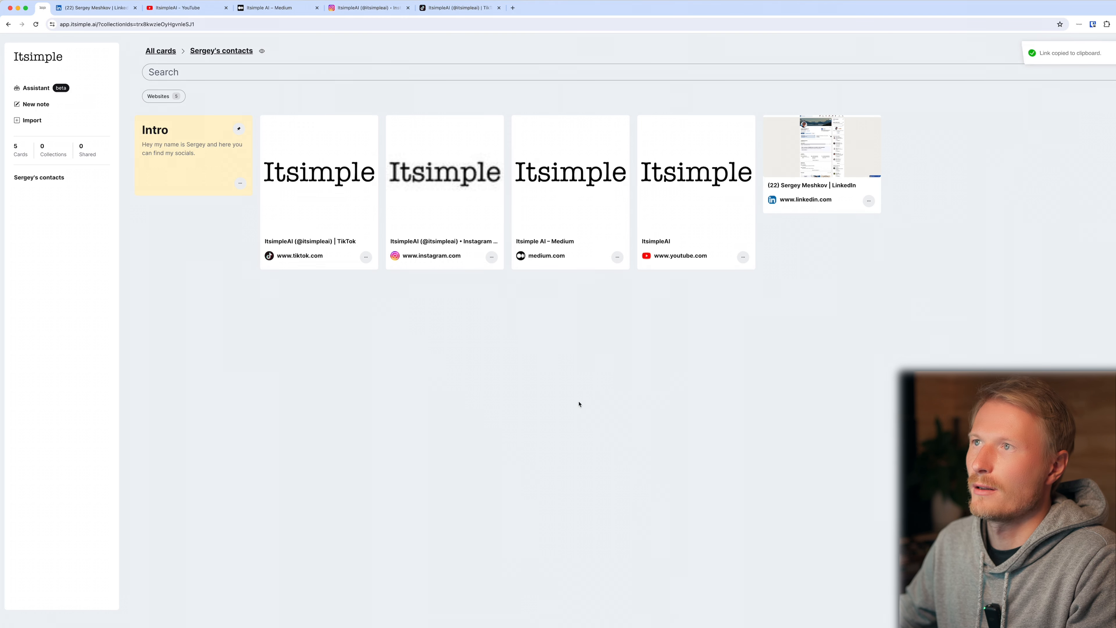
# Open the copied collection link in a new browser tab and select its address.
pyautogui.click(513, 7)
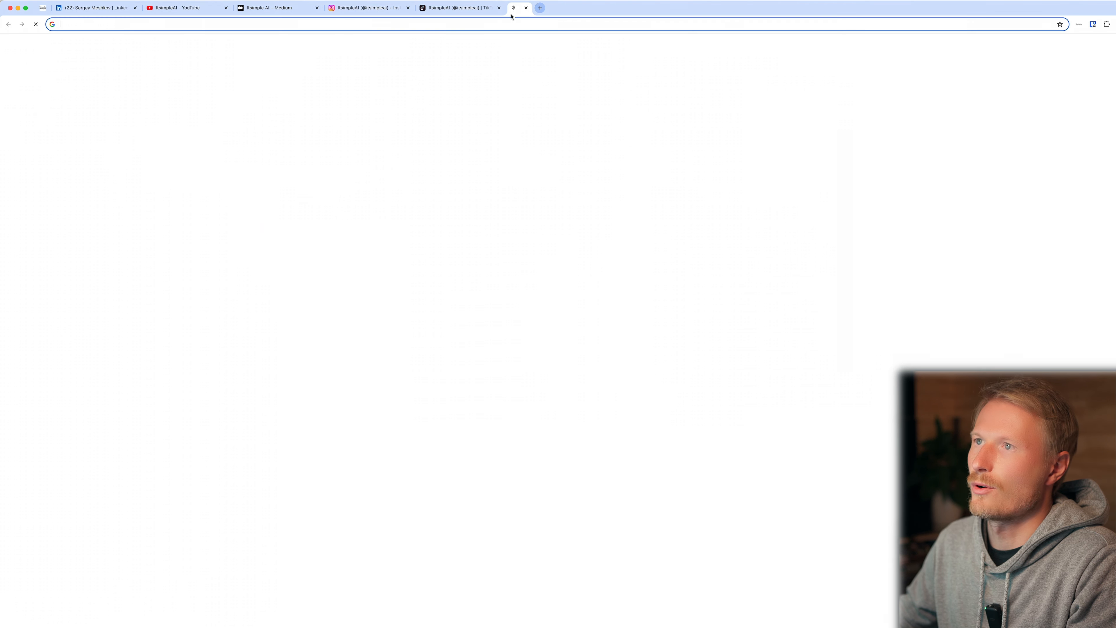
pyautogui.rightClick(333, 25)
pyautogui.click(371, 82)
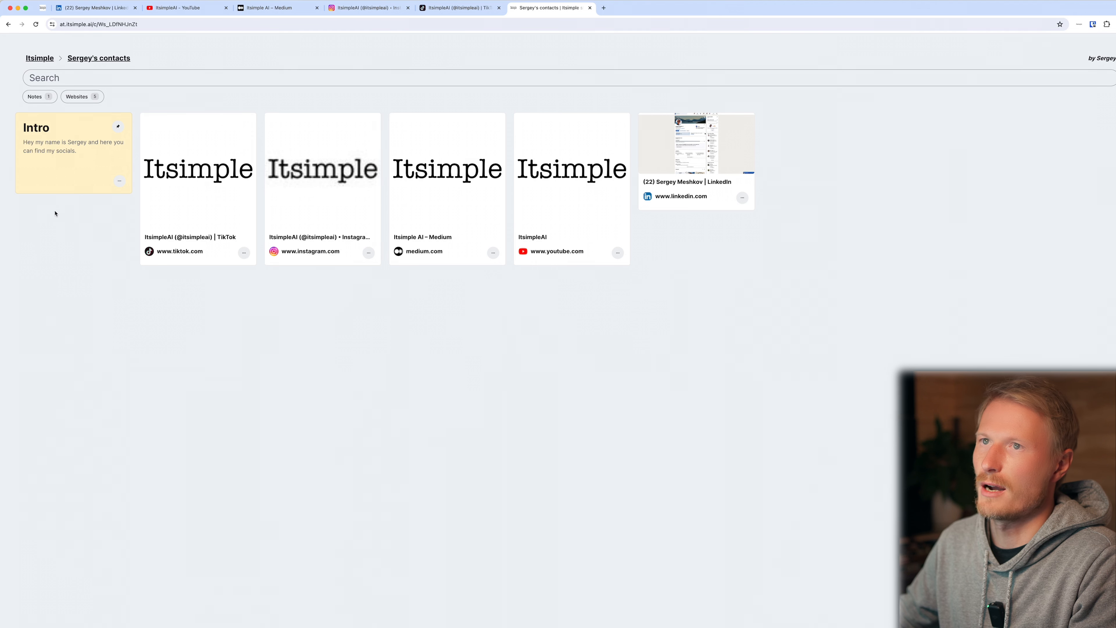
pyautogui.click(158, 27)
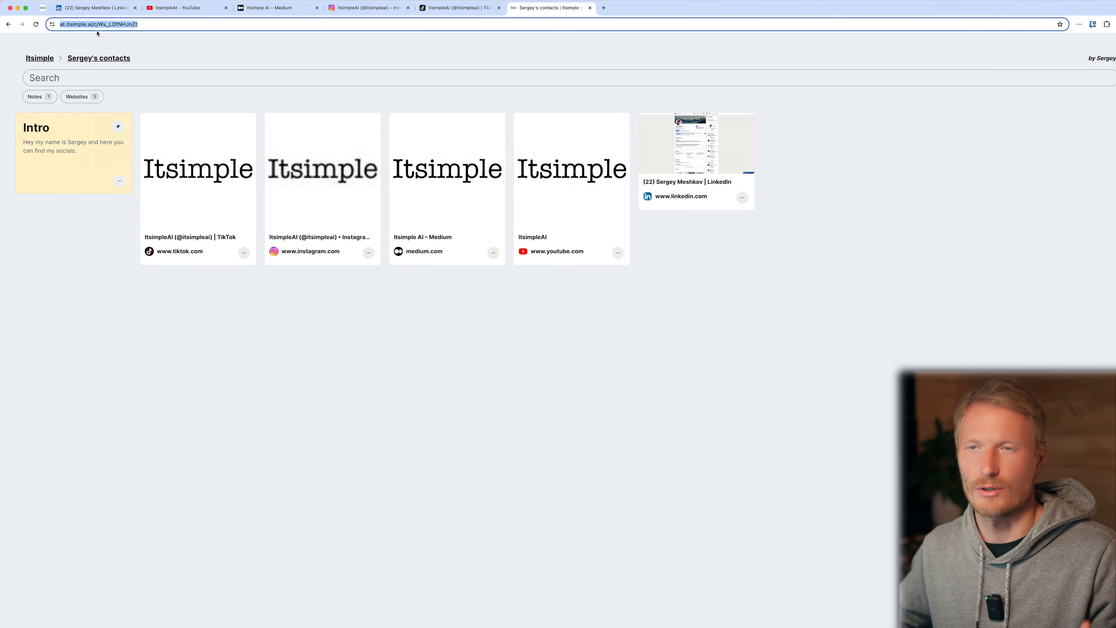
# Filter the shared collection by Notes and by Websites, clearing each filter after viewing its cards.
pyautogui.click(42, 97)
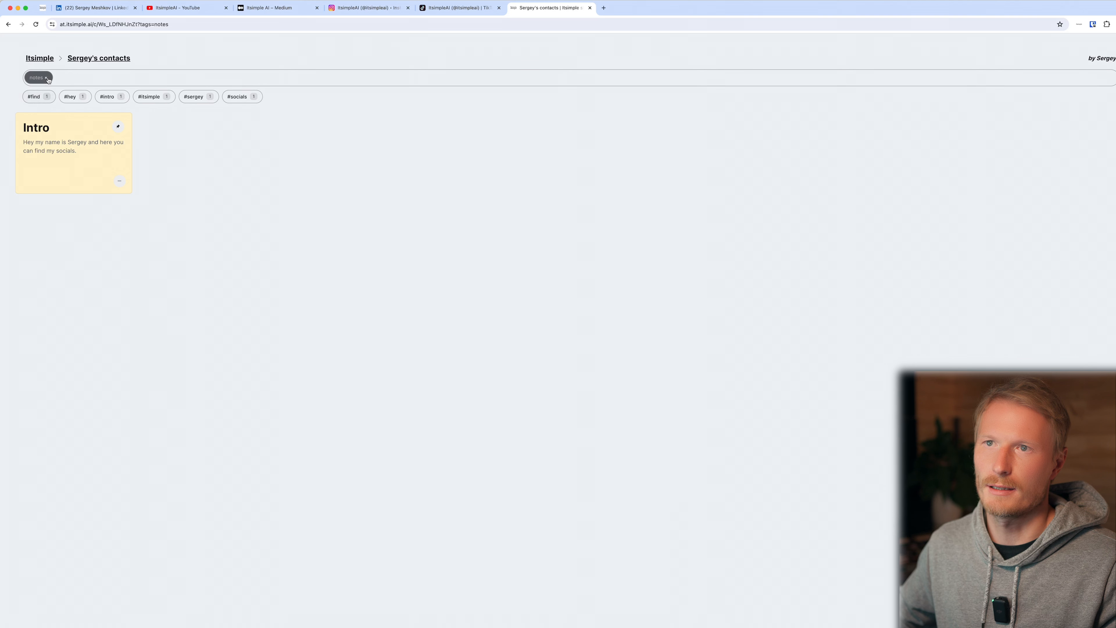
pyautogui.click(45, 78)
pyautogui.click(83, 96)
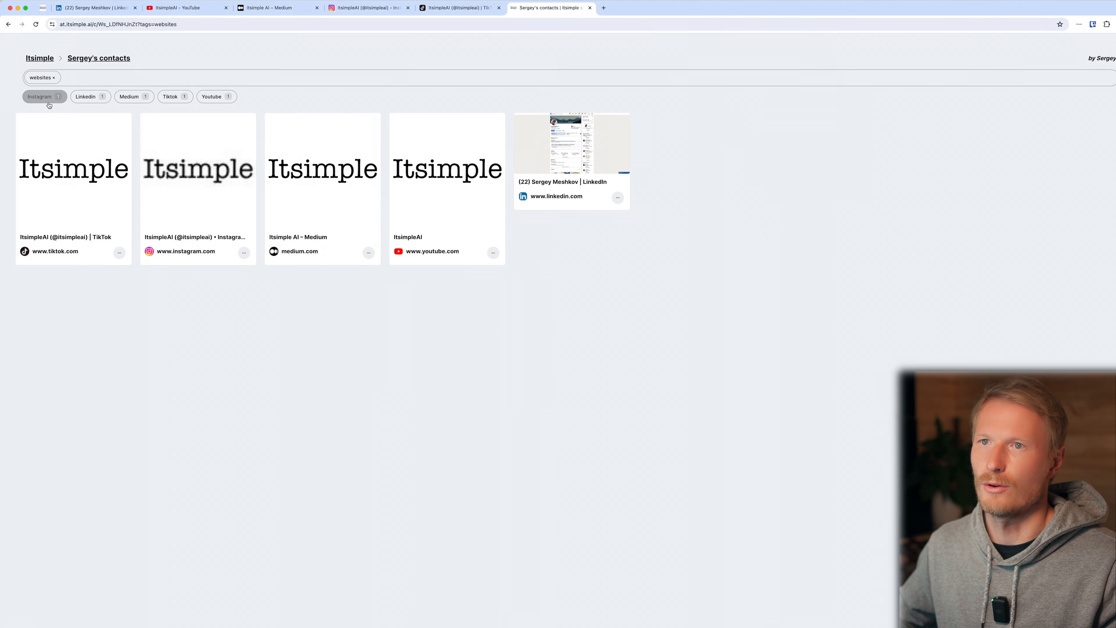
pyautogui.click(46, 78)
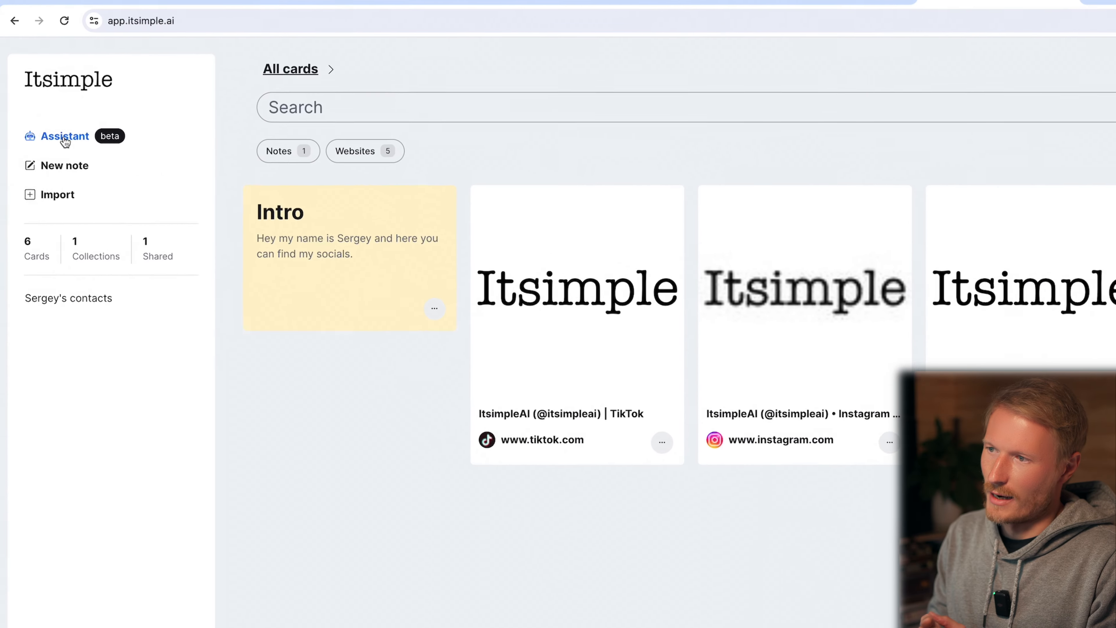
# Ask the Assistant "I'm traveling to the New Zealand, create a collection of cards with the best places to visit in New Zealand.".
pyautogui.click(65, 137)
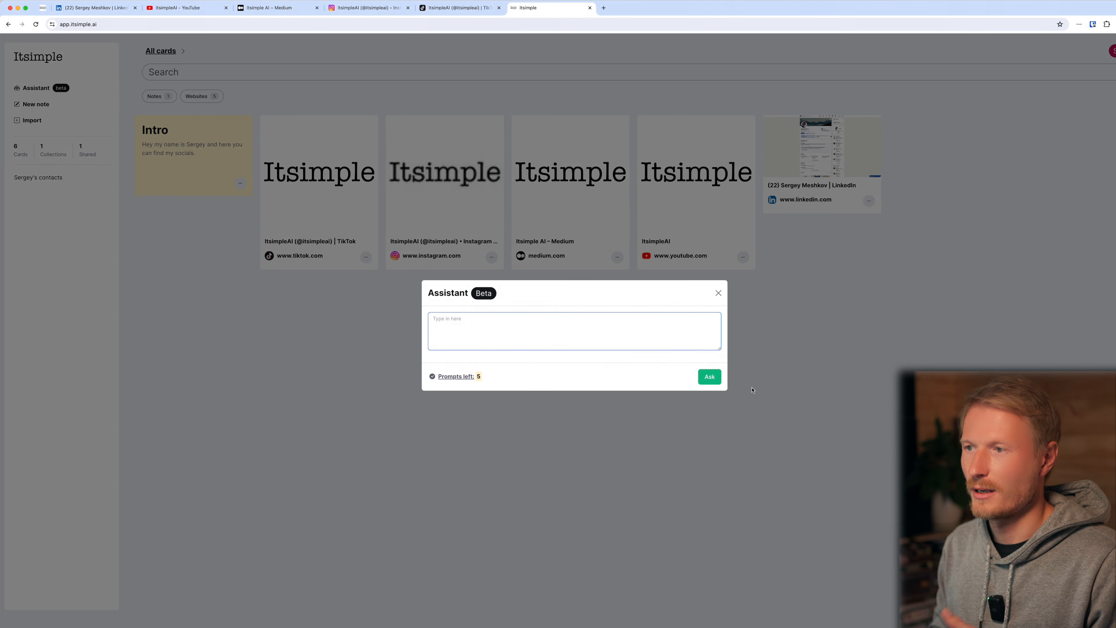
pyautogui.write("I'm traveling")
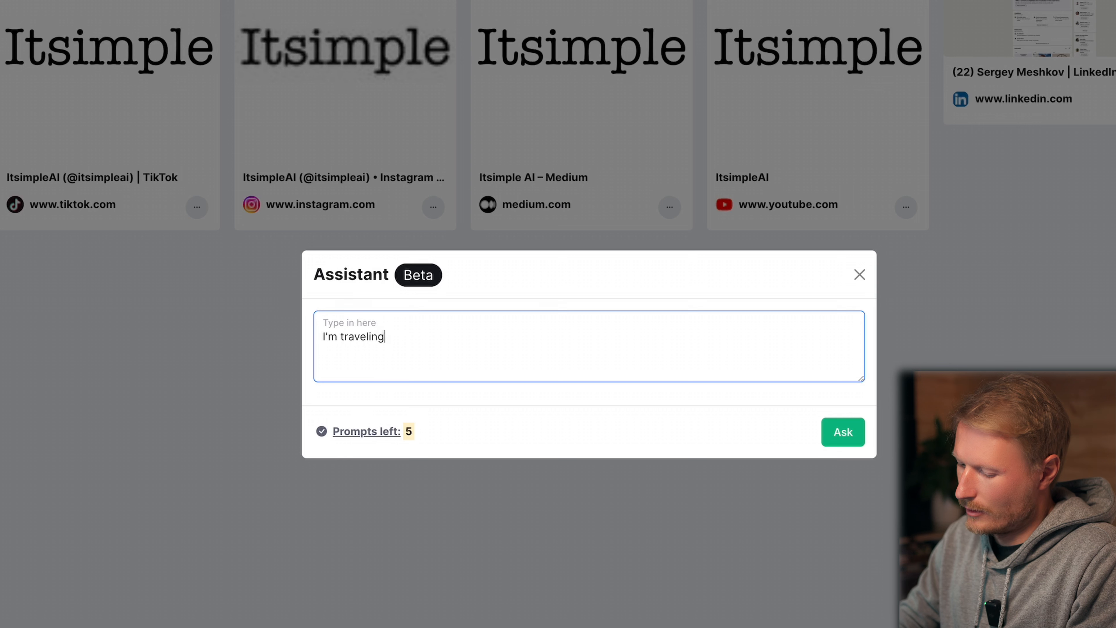
pyautogui.write(' to the NewZea')
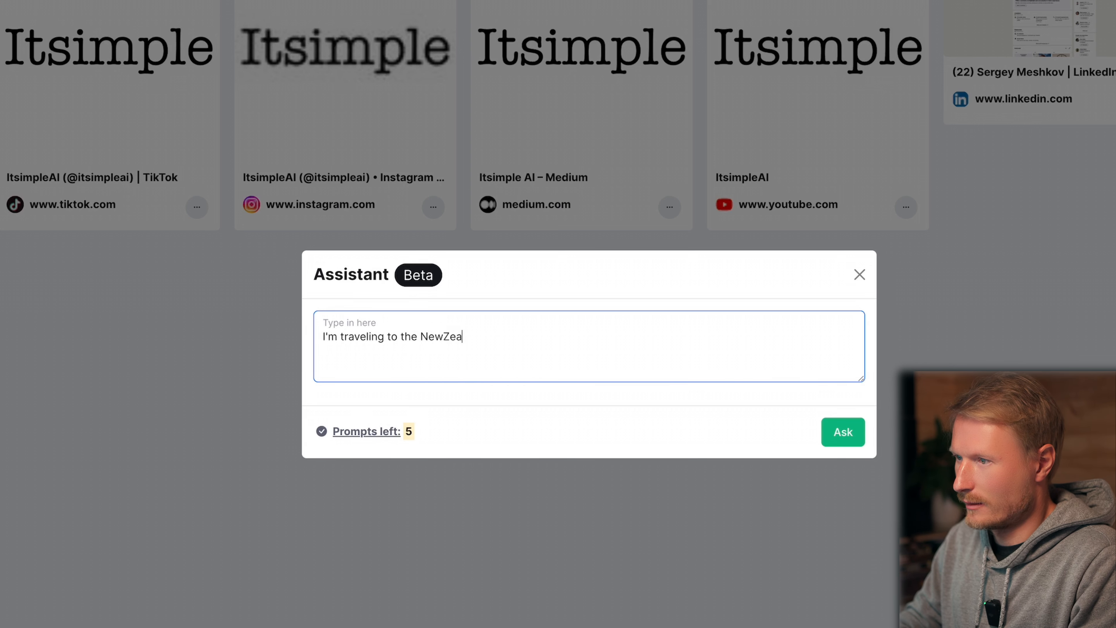
pyautogui.press('BackSpace')
pyautogui.press('BackSpace')
pyautogui.press('BackSpace')
pyautogui.write(' Z')
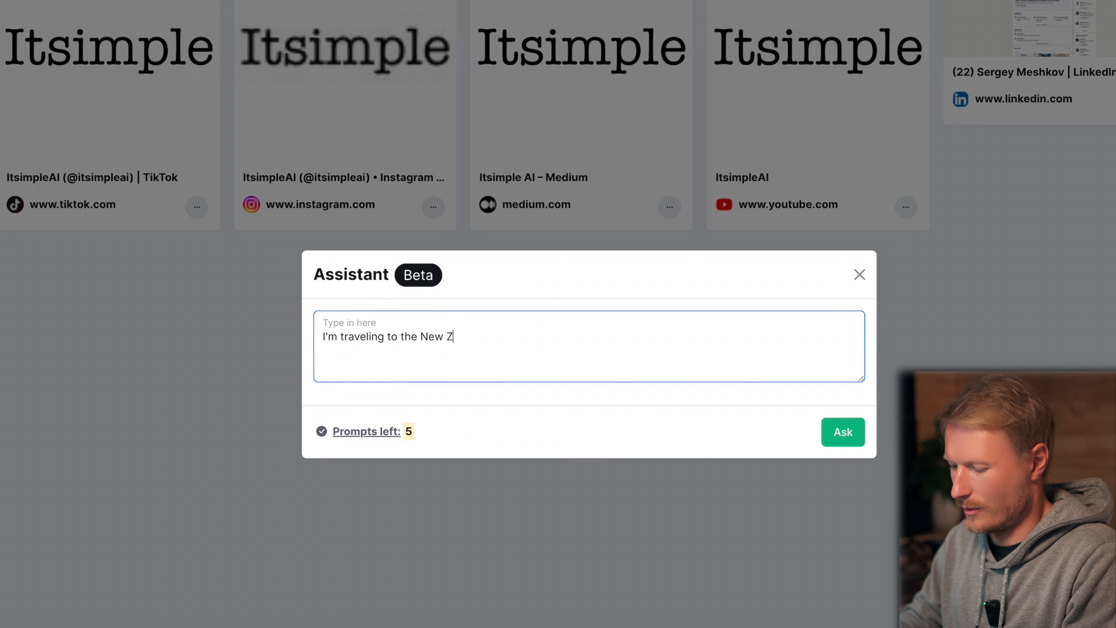
pyautogui.write('ealand, create ')
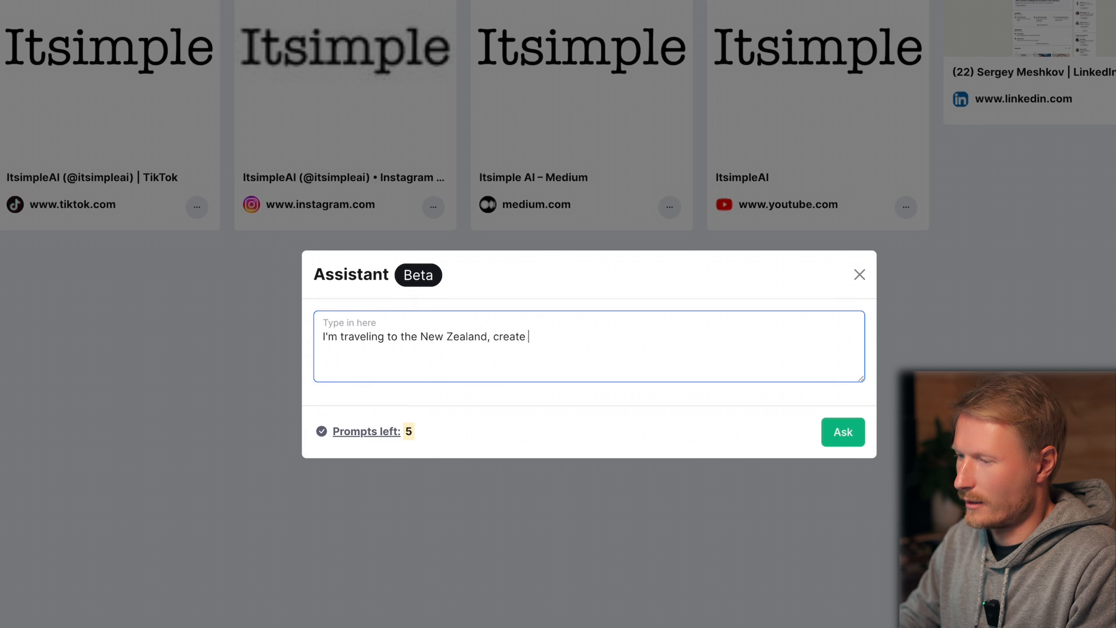
pyautogui.write('a collection')
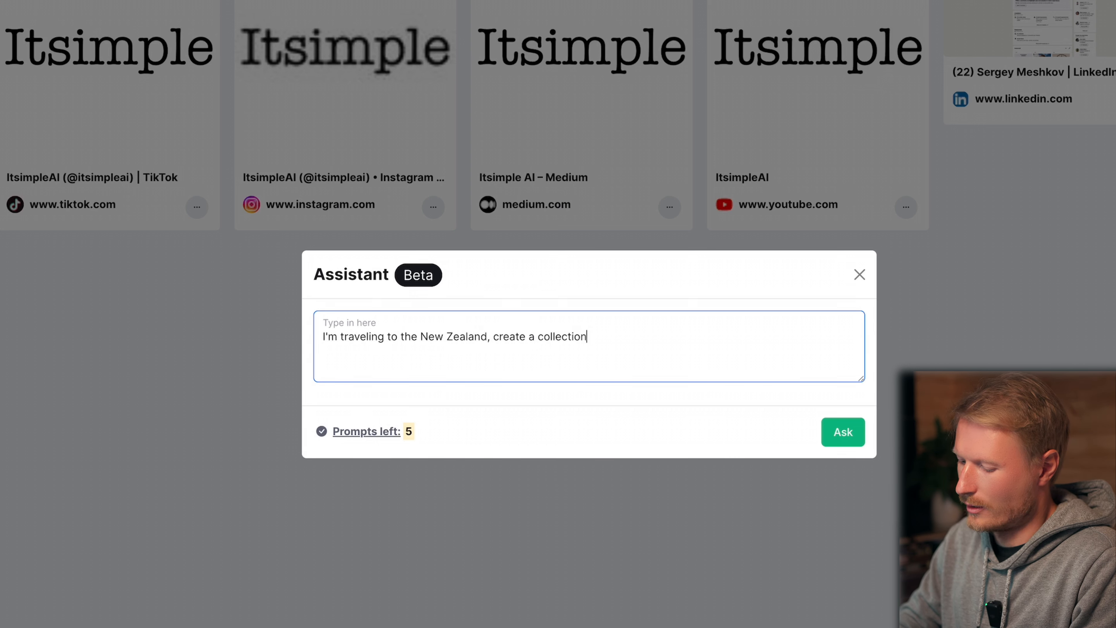
pyautogui.write(' of cards with the ')
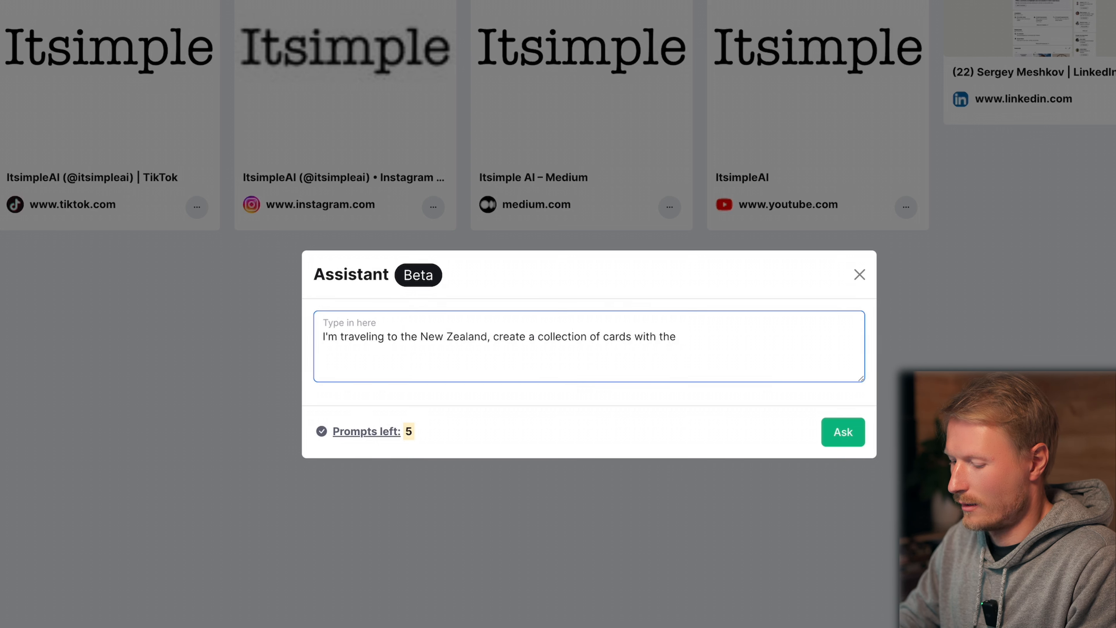
pyautogui.write('best plac')
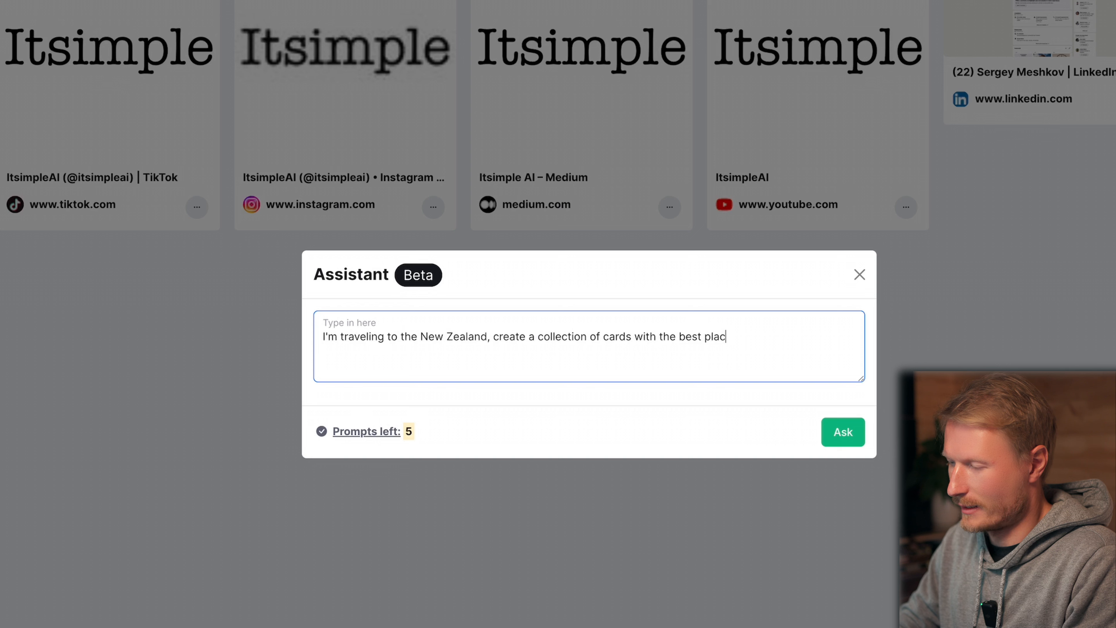
pyautogui.write('es to visi')
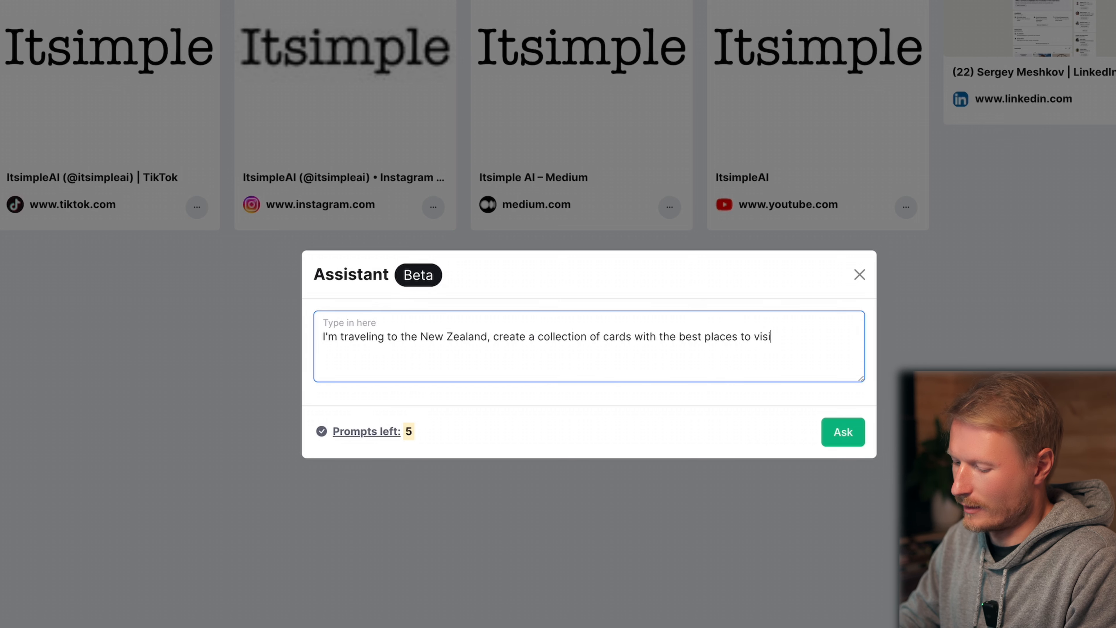
pyautogui.write('t in New Zealand')
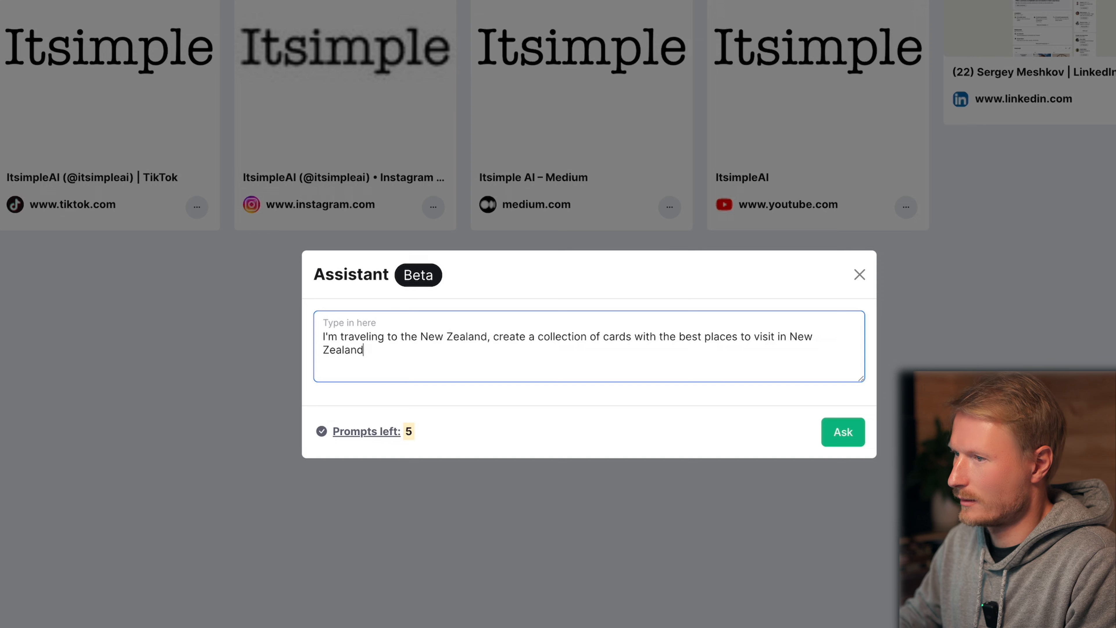
pyautogui.write('.')
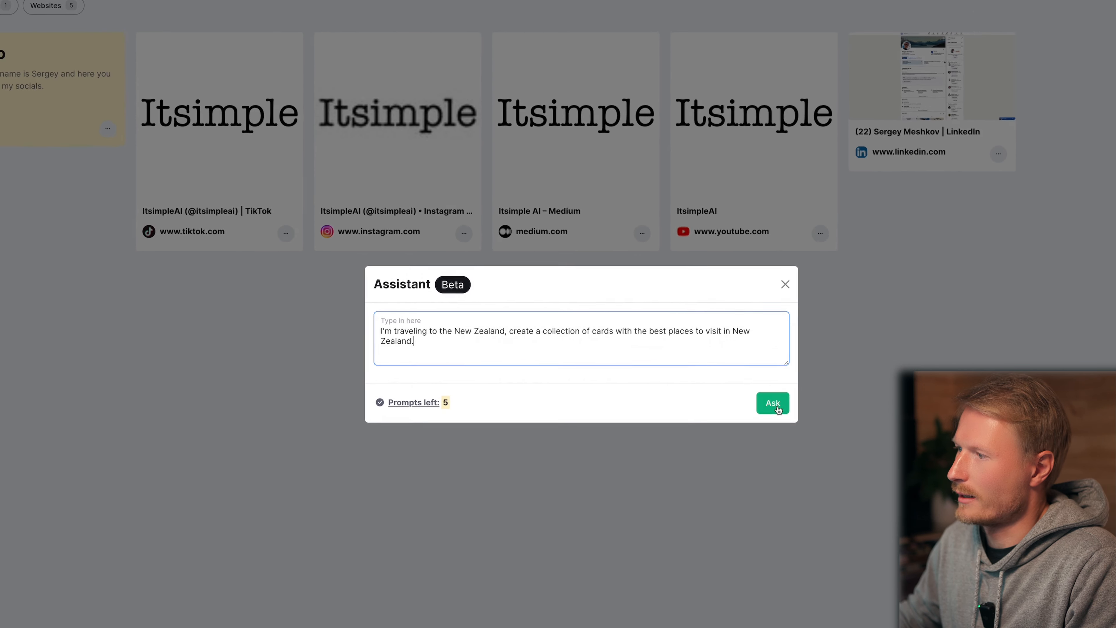
pyautogui.click(820, 426)
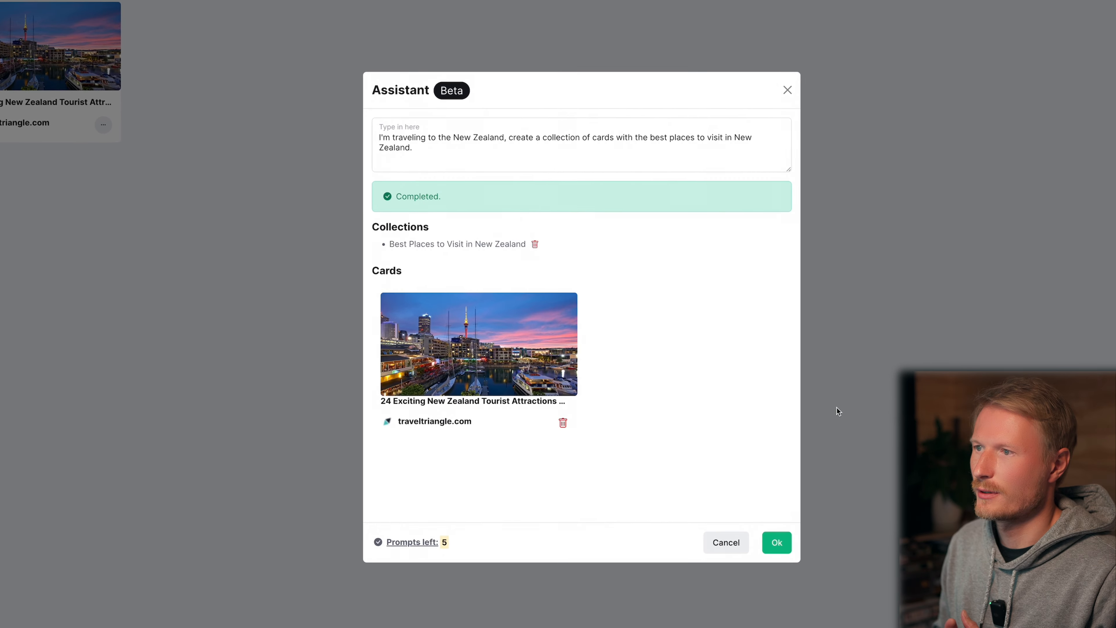
# Review the Assistant's generated New Zealand collection and accept it together with its tourist attractions card.
pyautogui.moveTo(374, 232); pyautogui.dragTo(510, 232)
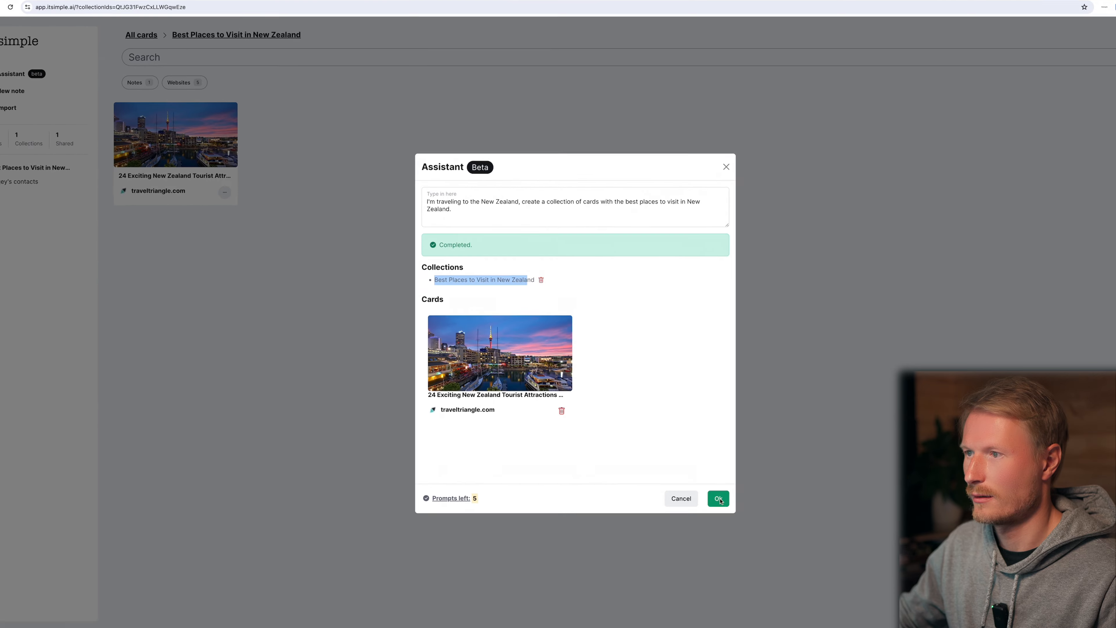
pyautogui.click(719, 500)
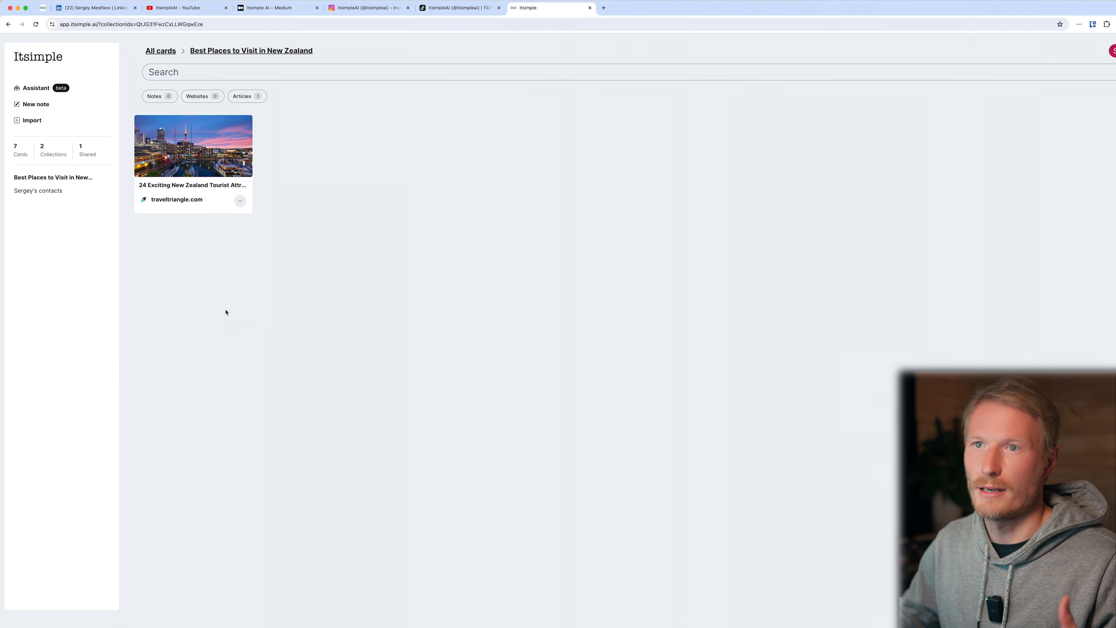
# Create a note titled "Trip to New Zealand in Winter" with an intro and TODO lines for flight details and hotels bookings, and pin it.
pyautogui.click(36, 105)
pyautogui.write('Trip to New Zealand in Winter')
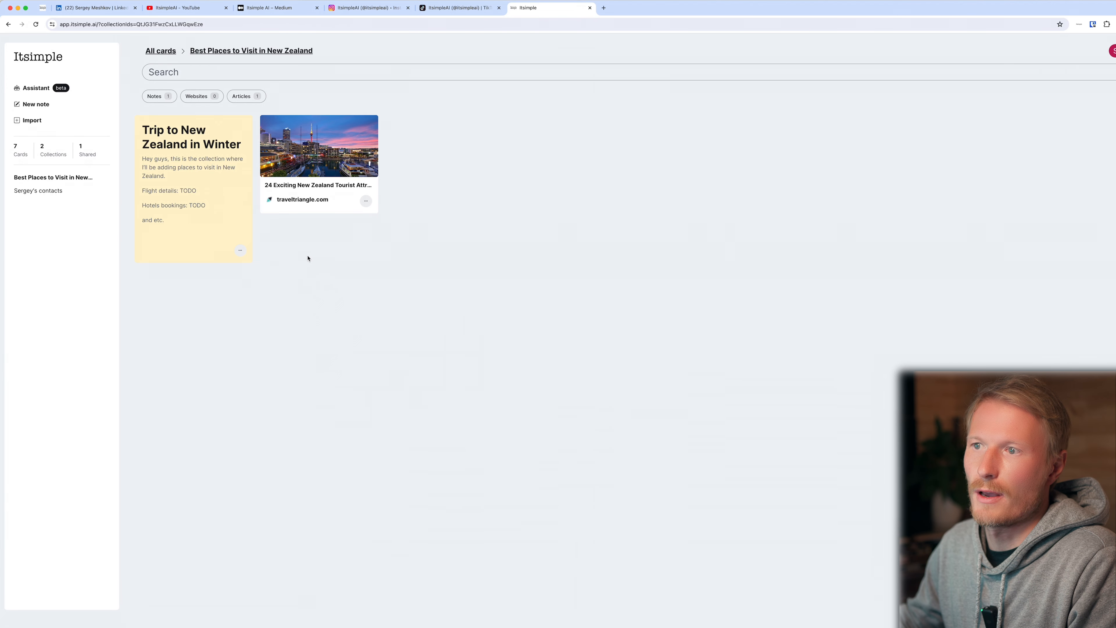
pyautogui.click(241, 251)
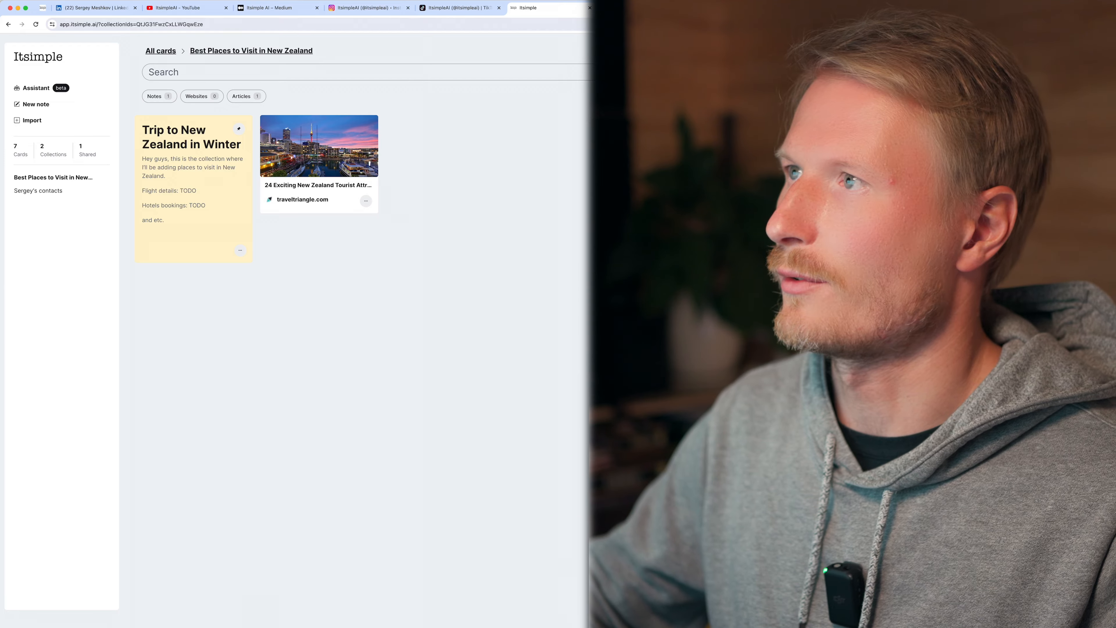
# Open Google Maps in a new browser tab and bring up Milford Sound on New Zealand's South Island.
pyautogui.press('super+t')
pyautogui.write('maps')
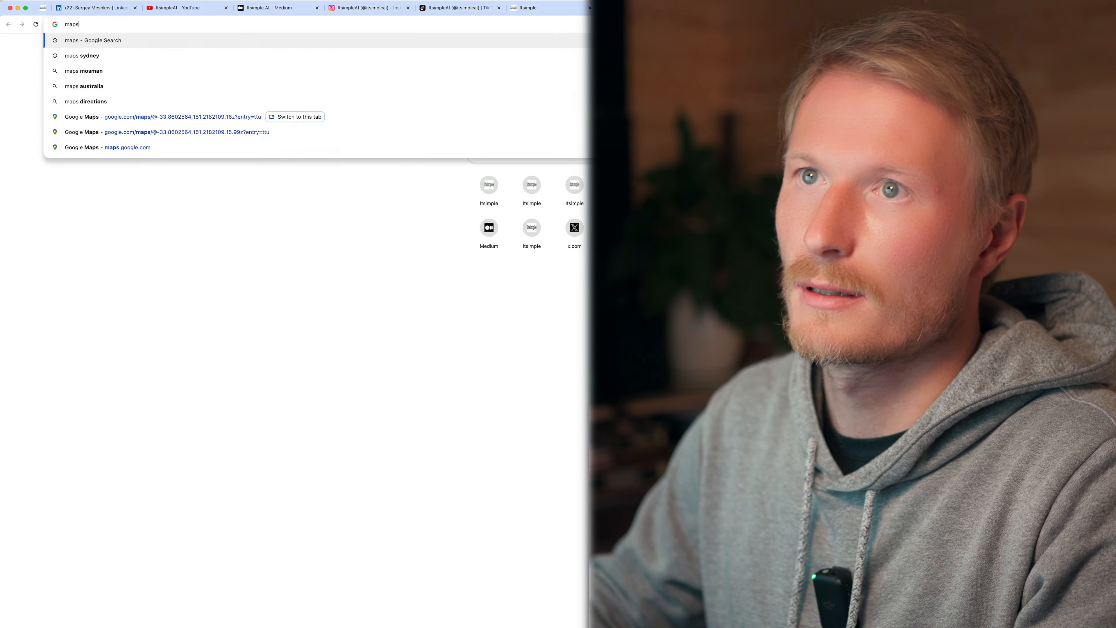
pyautogui.press('Return')
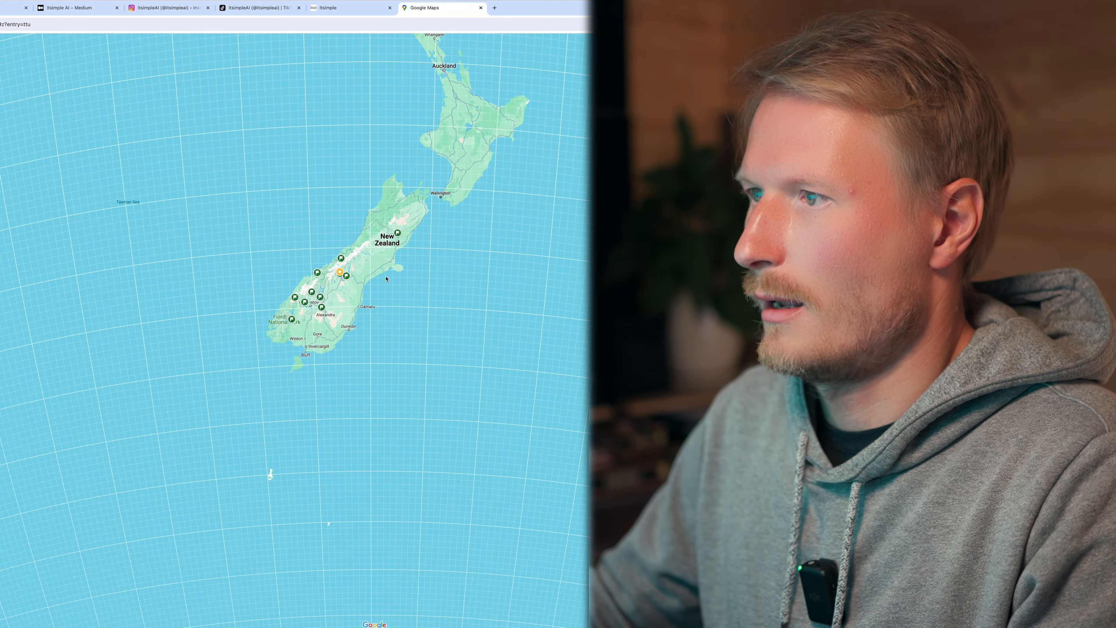
pyautogui.scroll(5, 368, 287)
pyautogui.moveTo(421, 269); pyautogui.dragTo(559, 276)
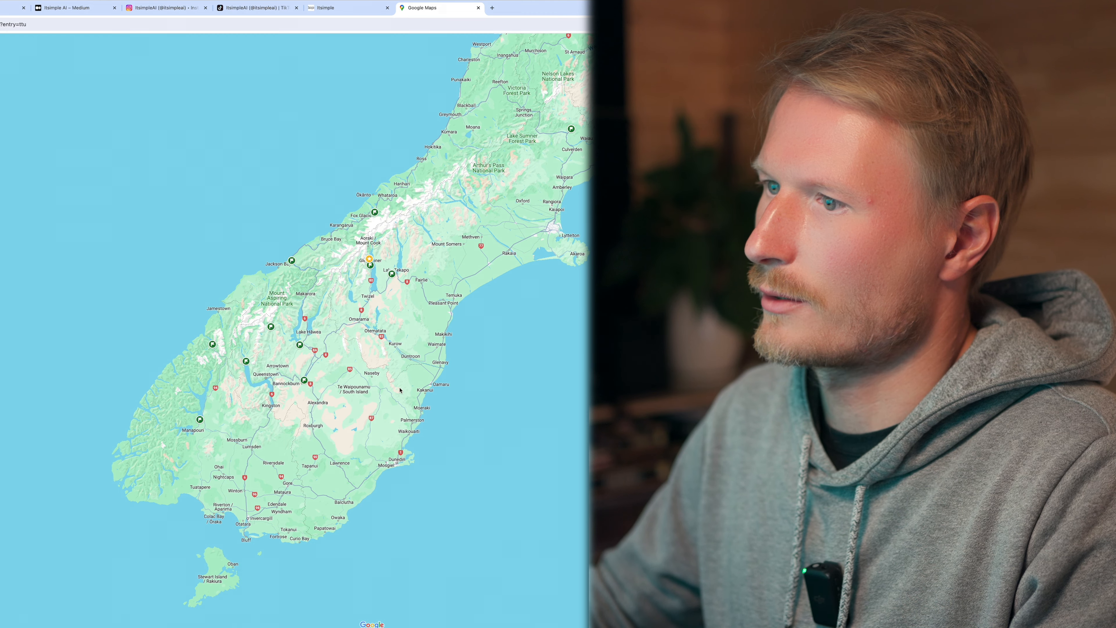
pyautogui.moveTo(265, 426); pyautogui.dragTo(370, 371)
pyautogui.scroll(5, 307, 303)
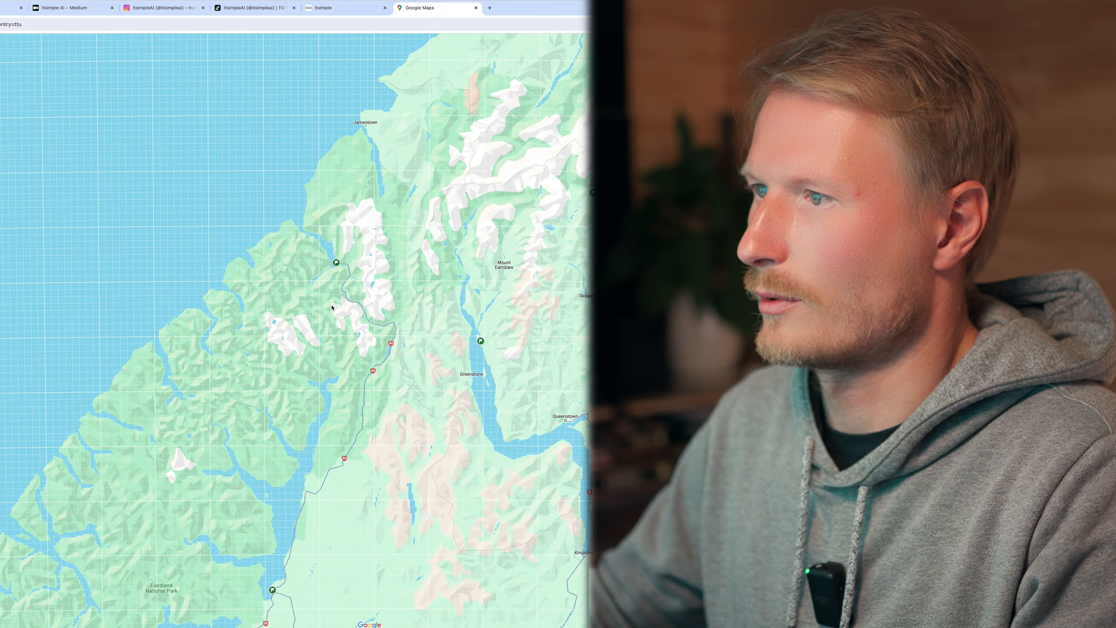
pyautogui.click(338, 260)
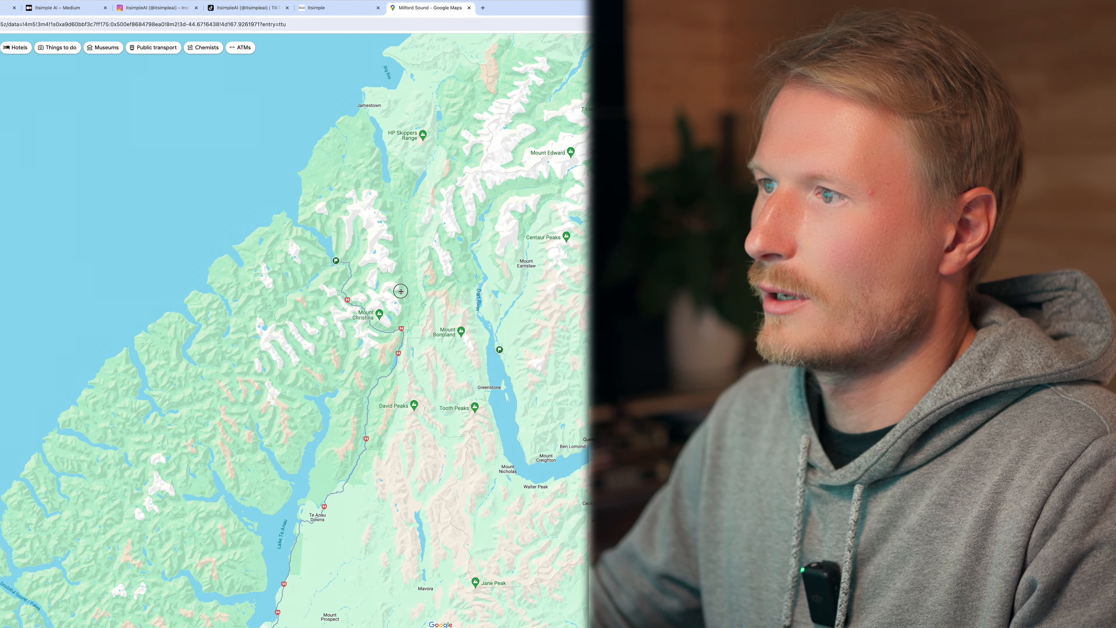
pyautogui.scroll(4, 396, 299)
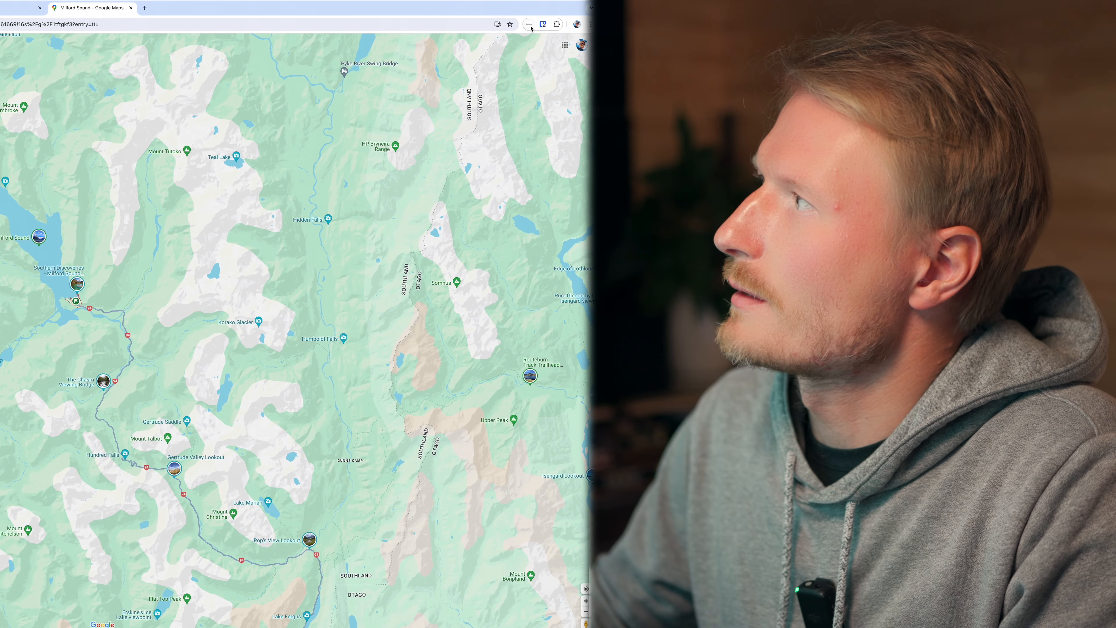
# Save the Milford Sound map page with the Itsimple extension and add it to the Best Places to Visit in New Zealand collection.
pyautogui.click(519, 26)
pyautogui.click(469, 61)
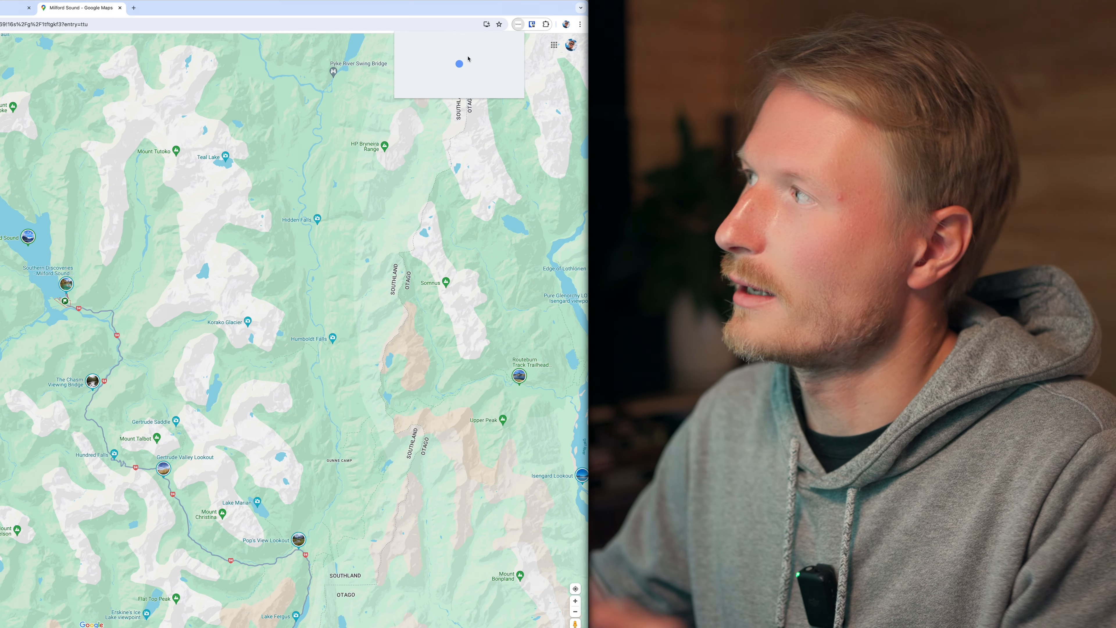
pyautogui.click(460, 56)
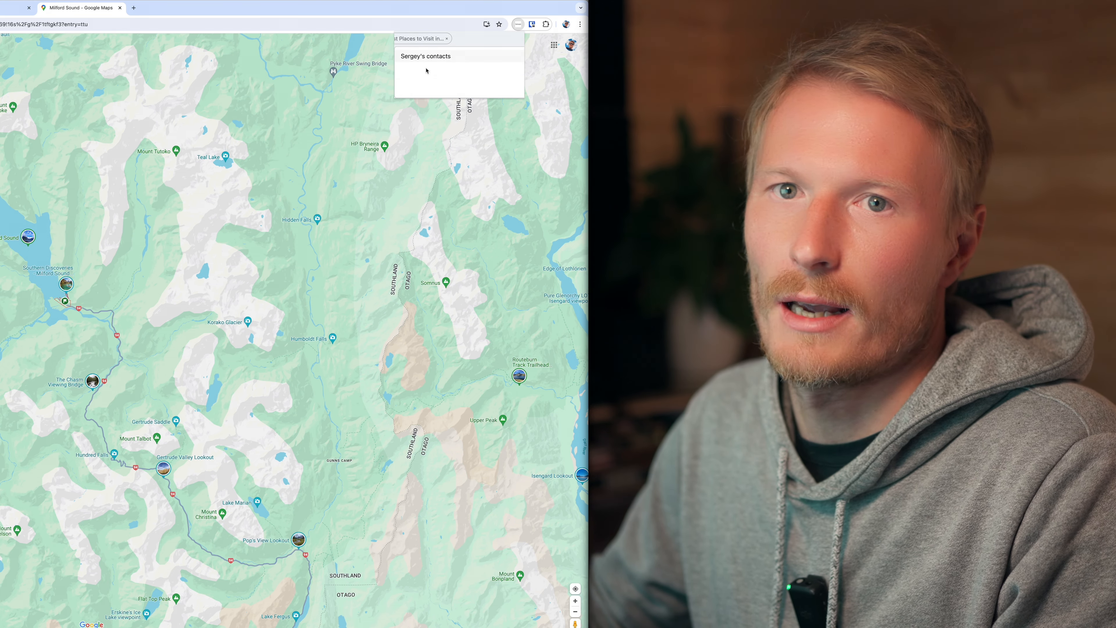
pyautogui.click(491, 15)
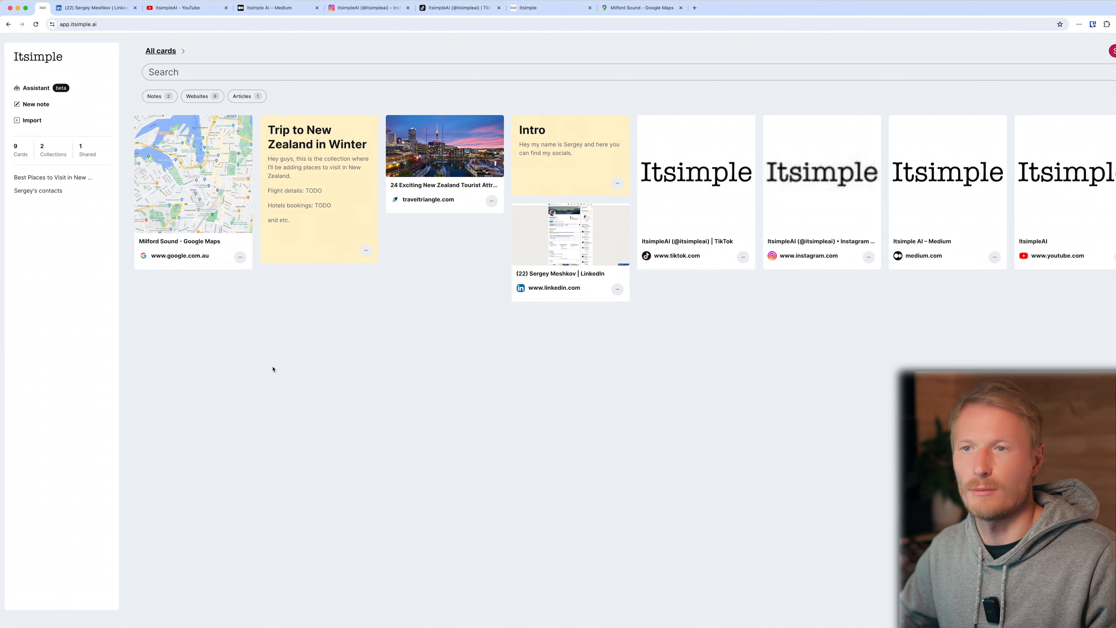
# Create a share link for the Best Places to Visit in New Zealand collection and copy it.
pyautogui.click(49, 178)
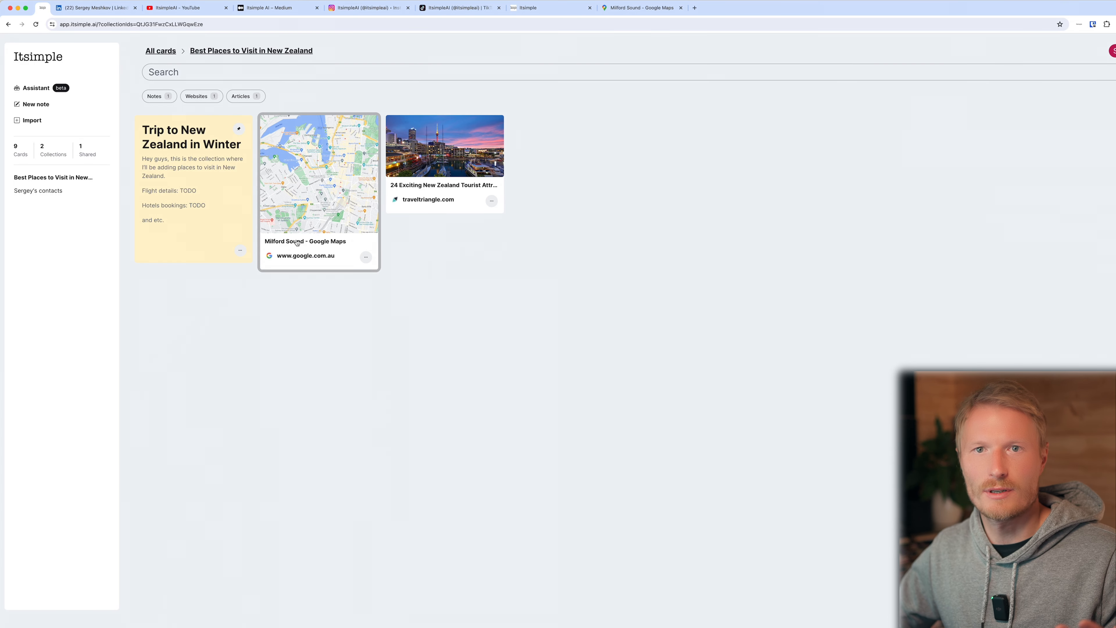
pyautogui.click(294, 51)
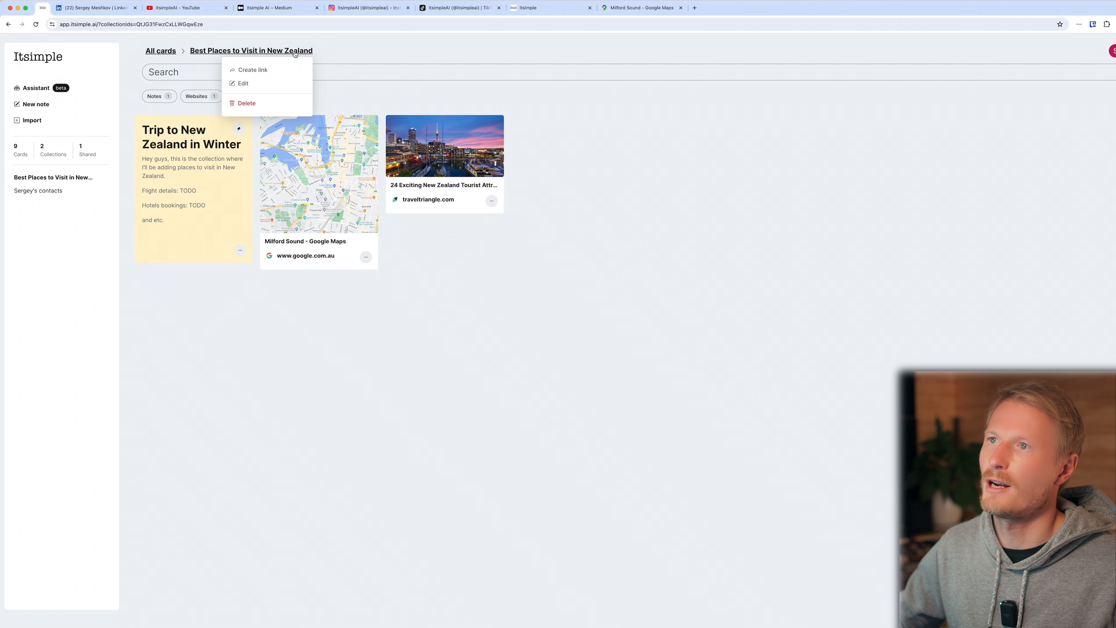
pyautogui.click(258, 71)
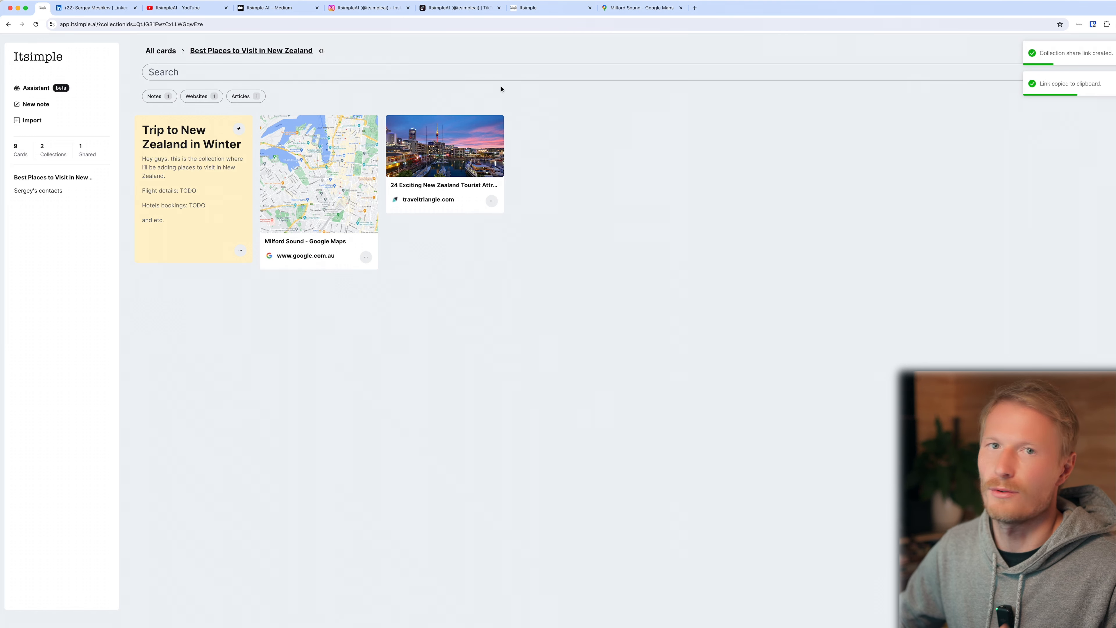
pyautogui.click(322, 51)
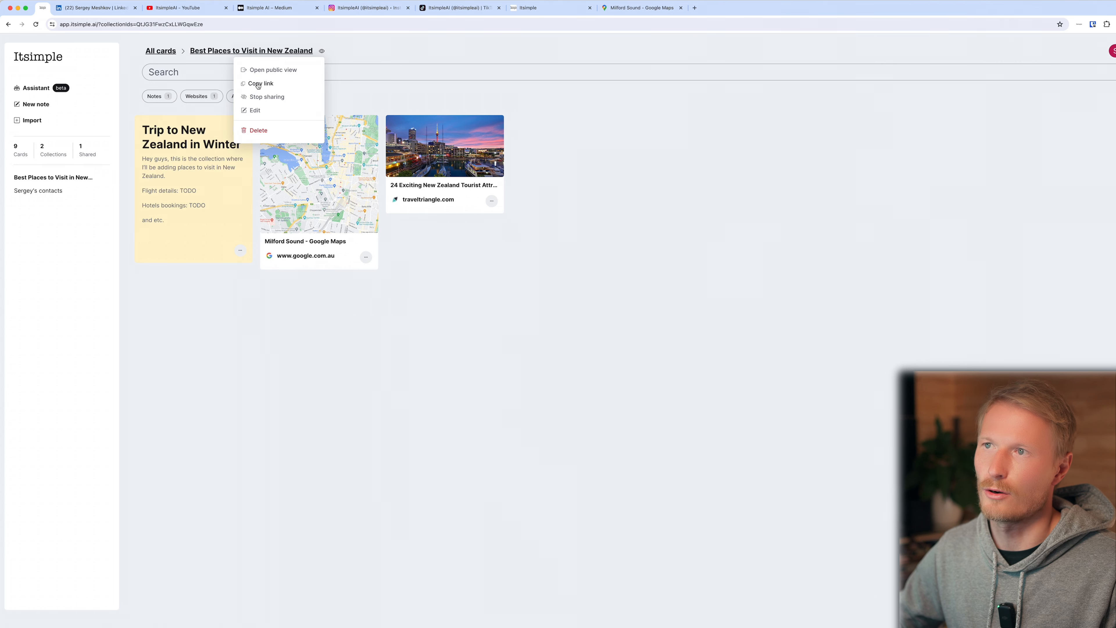
pyautogui.click(258, 84)
# Open the New Zealand collection's public view and filter its cards by Websites and by Notes, clearing each filter.
pyautogui.click(322, 51)
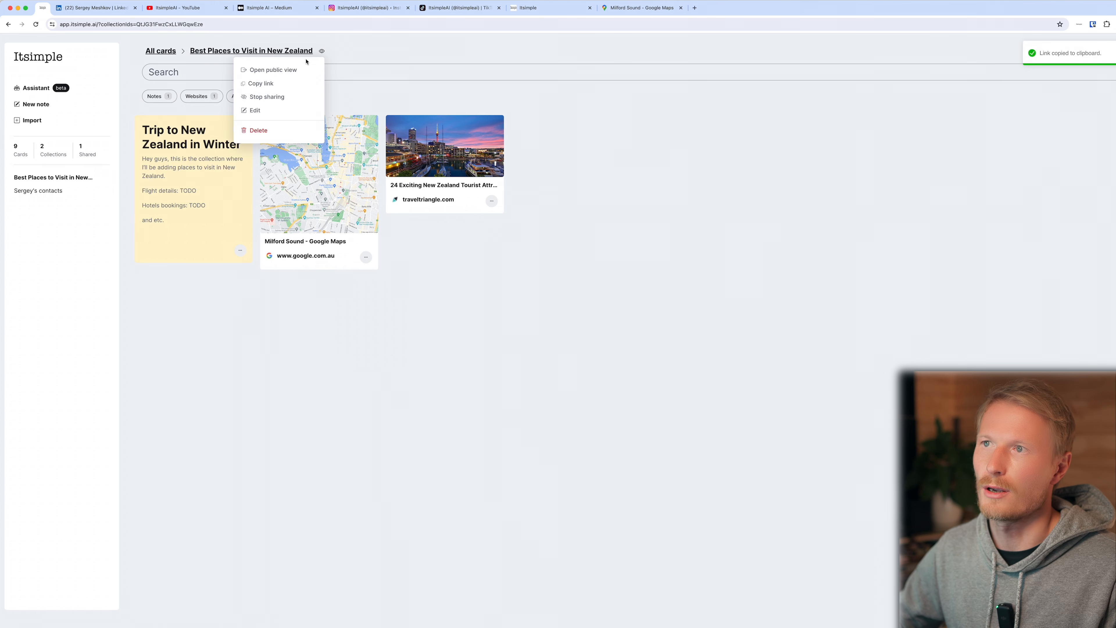
pyautogui.click(282, 70)
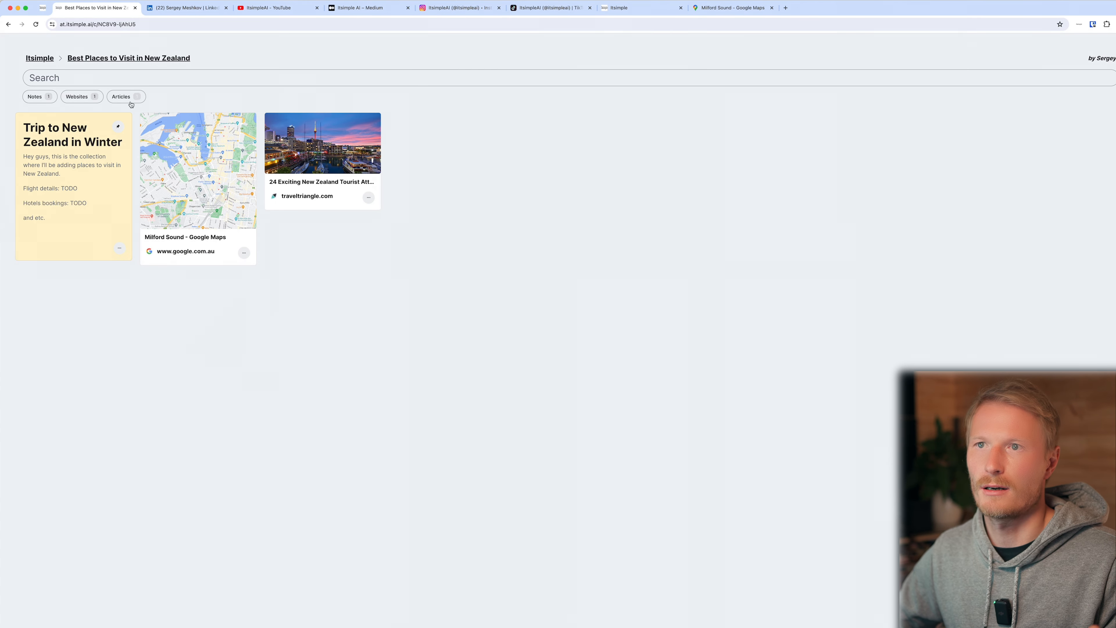
pyautogui.click(81, 97)
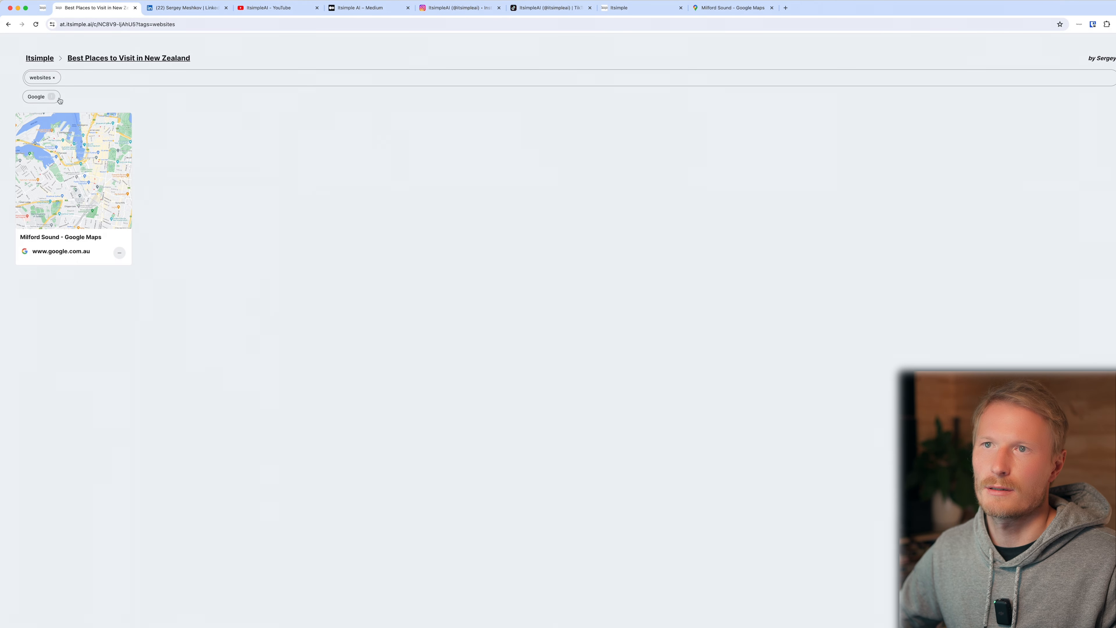
pyautogui.click(53, 78)
pyautogui.click(36, 96)
pyautogui.click(50, 80)
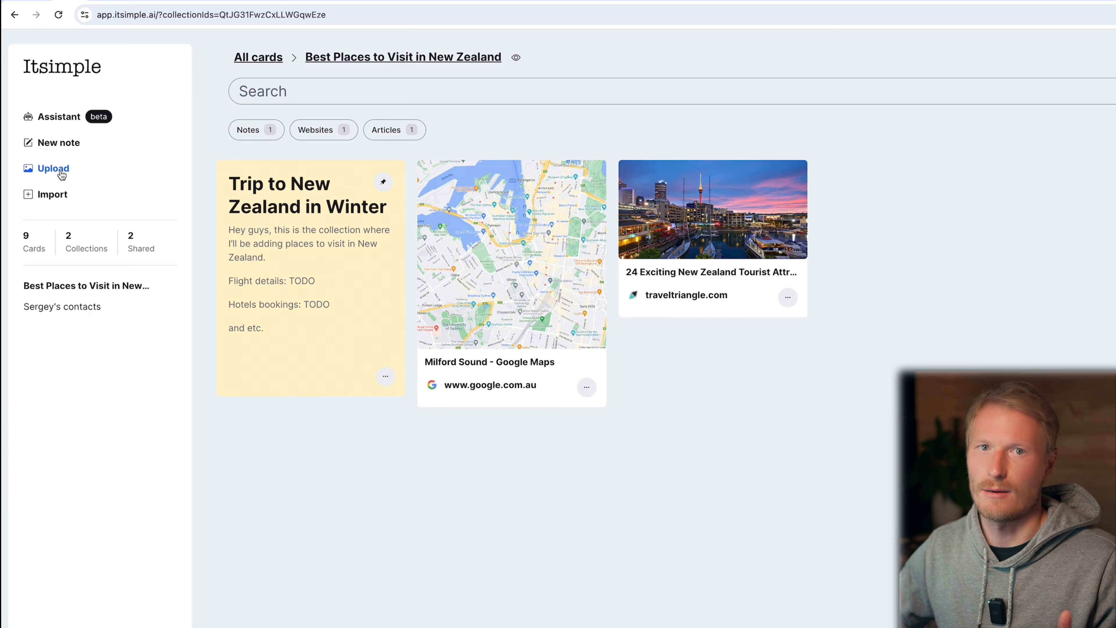
# Upload landscape photos to the New Zealand collection, viewing the snowy mountain photo enlarged along the way.
pyautogui.click(55, 168)
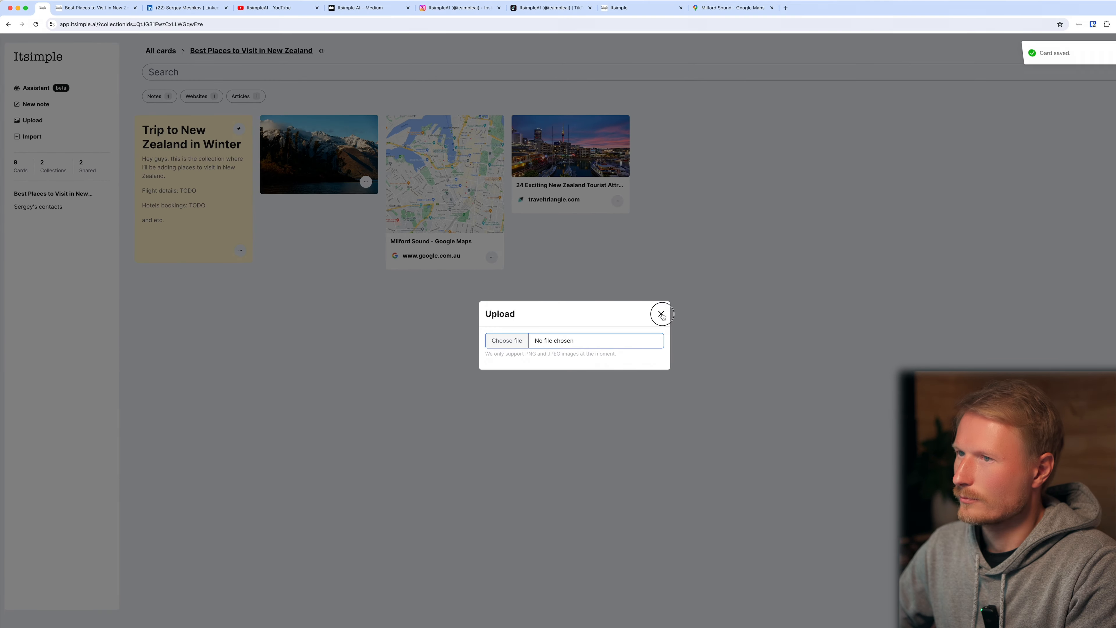
pyautogui.click(705, 331)
pyautogui.click(317, 156)
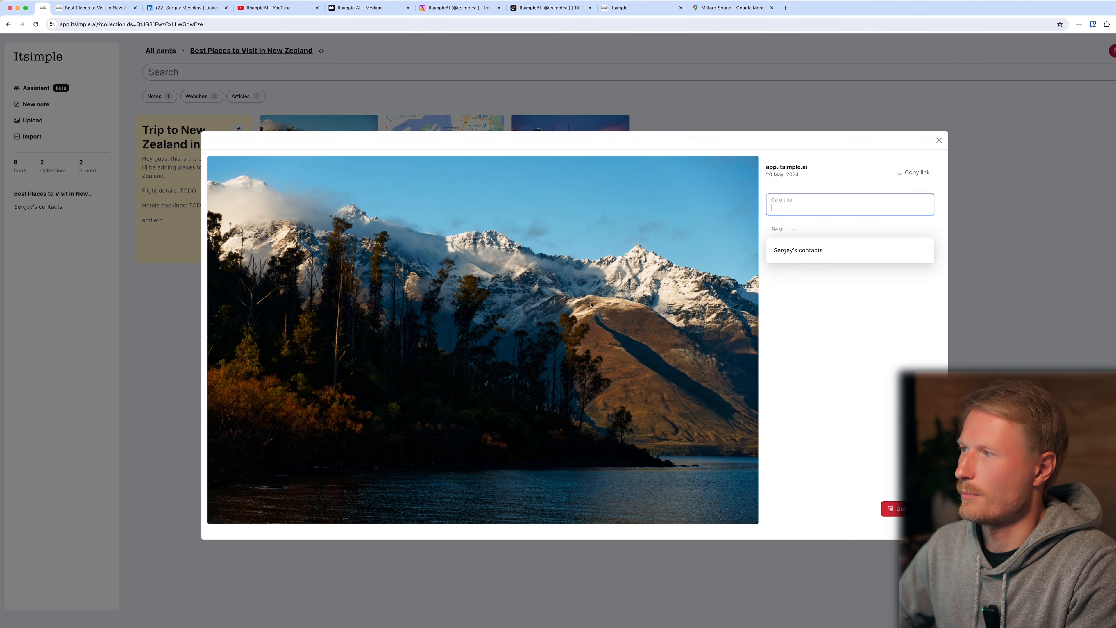
pyautogui.press('Escape')
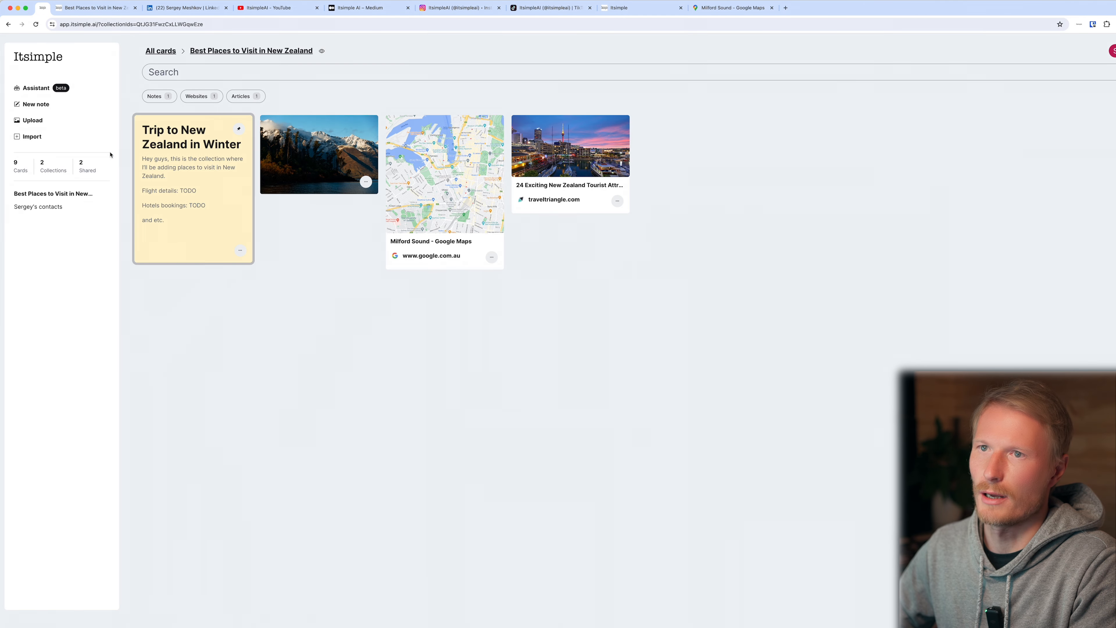
pyautogui.click(32, 121)
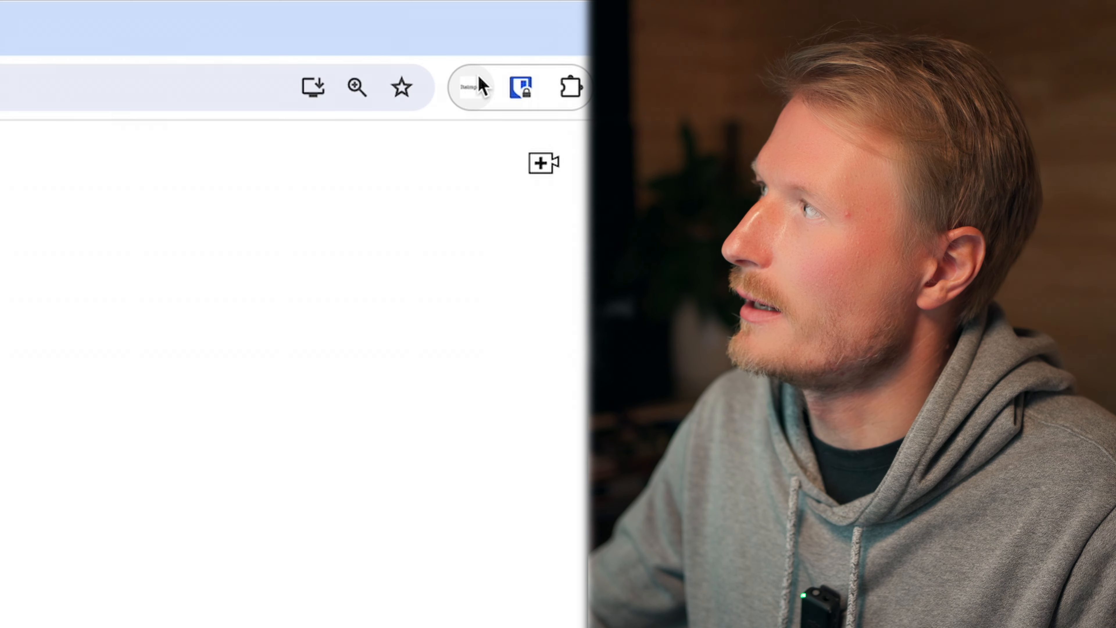
# Save the YouTube video page with the Itsimple extension into a new personal Portfolio collection, and open that collection in Itsimple.
pyautogui.click(467, 86)
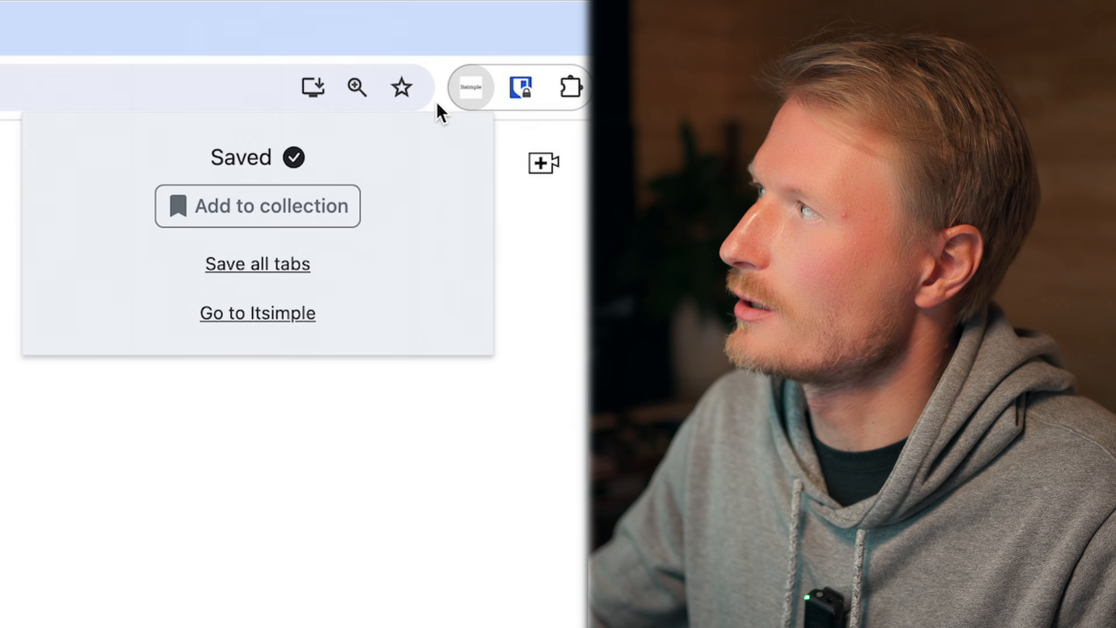
pyautogui.click(278, 216)
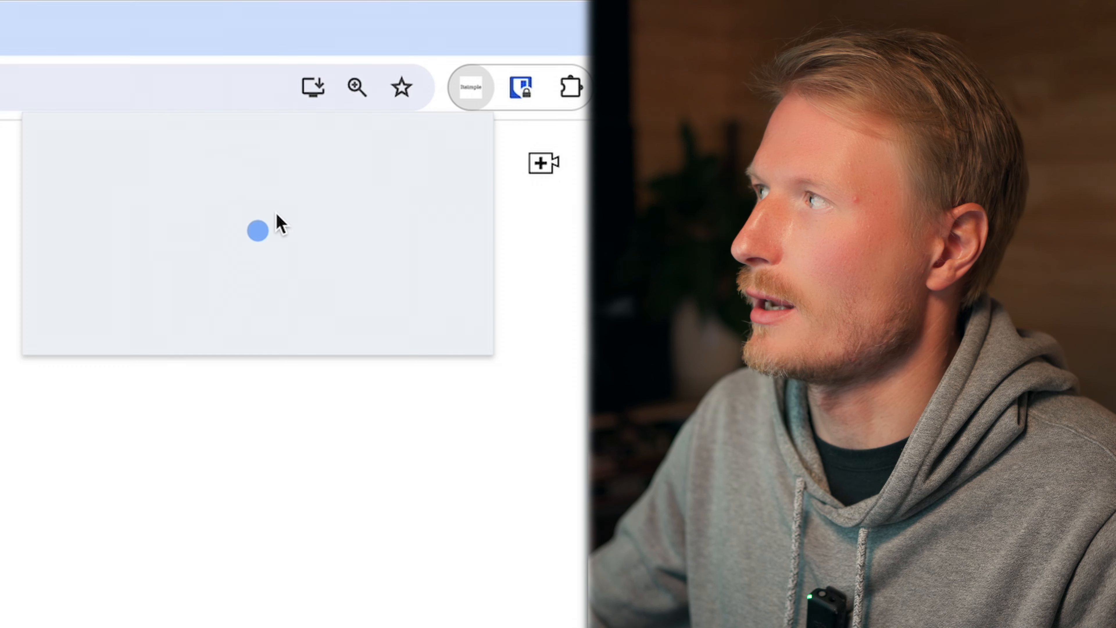
pyautogui.write("Sergey's Por")
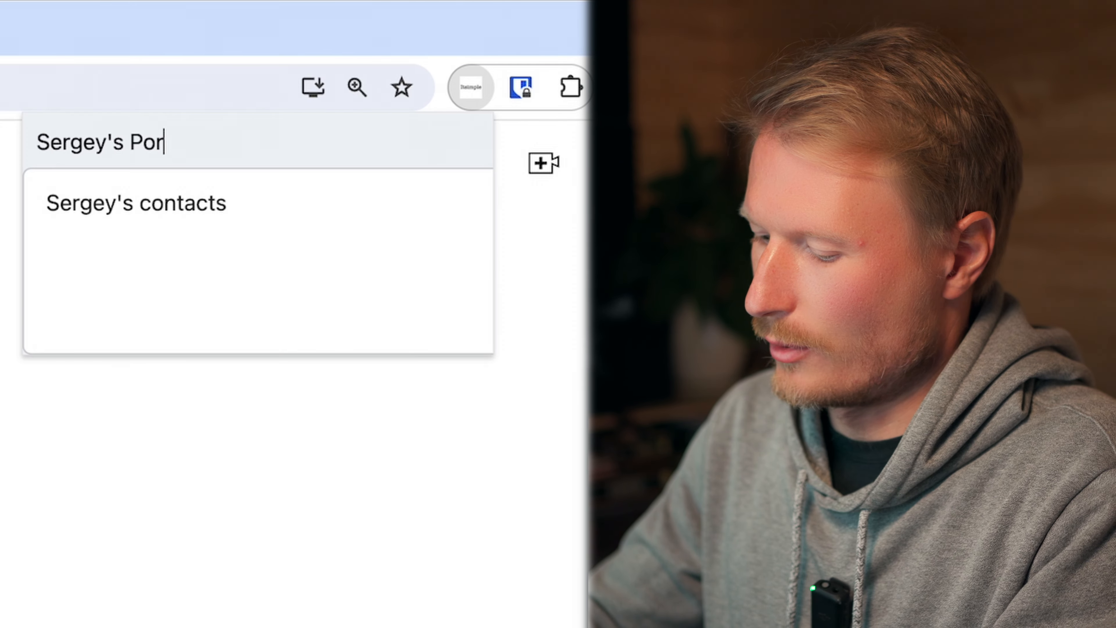
pyautogui.write('tfolio')
pyautogui.press('Return')
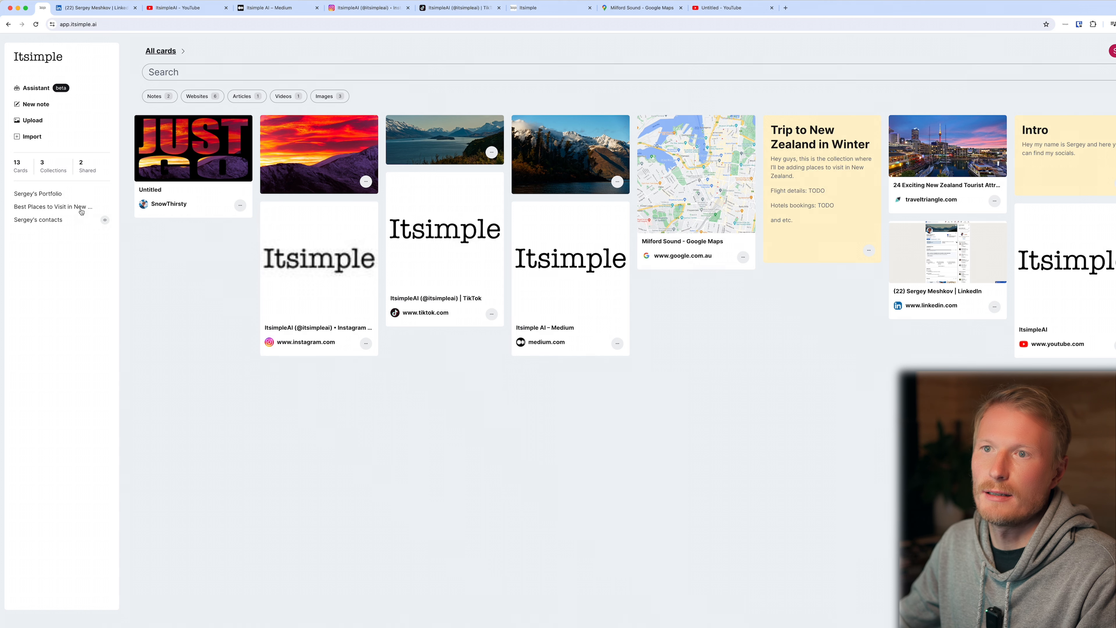
pyautogui.click(59, 194)
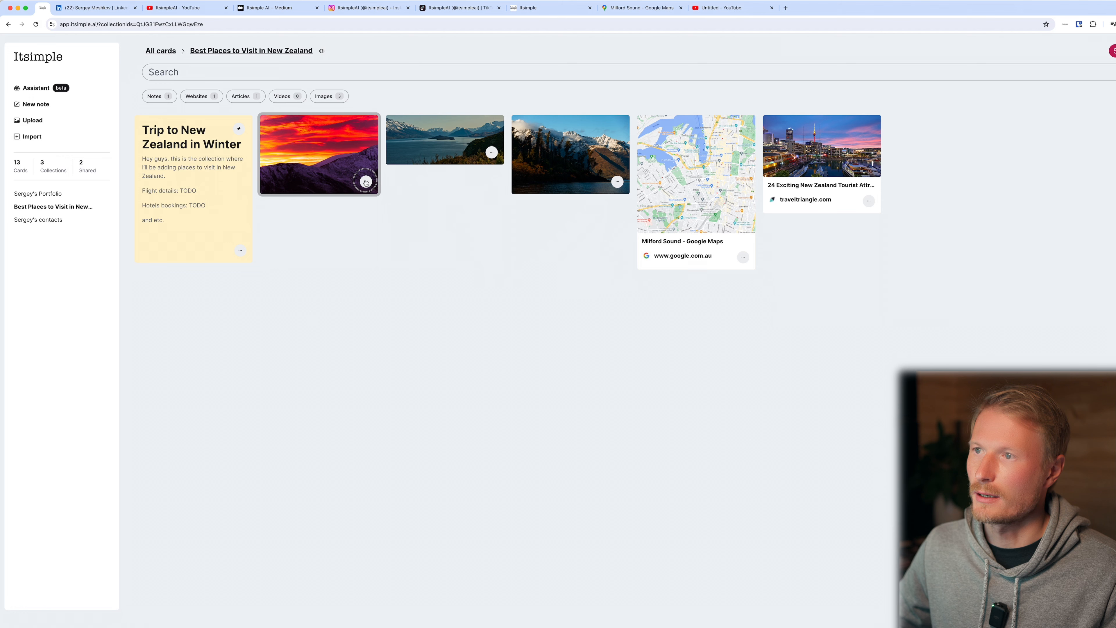
# Add the three landscape photos from the New Zealand collection to the Portfolio collection as well.
pyautogui.click(365, 182)
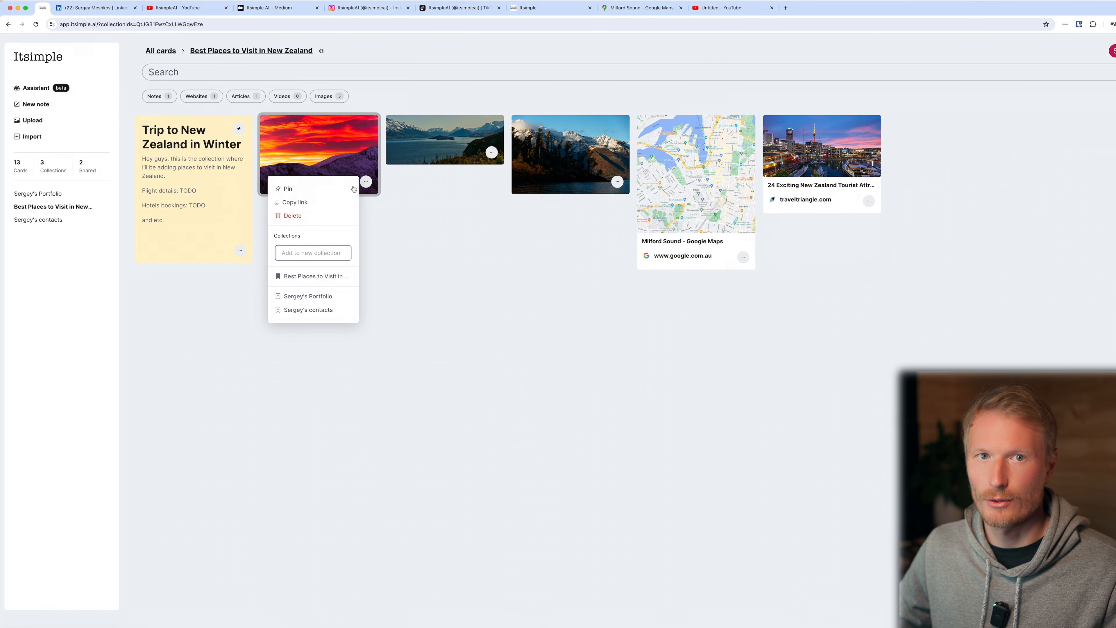
pyautogui.click(287, 298)
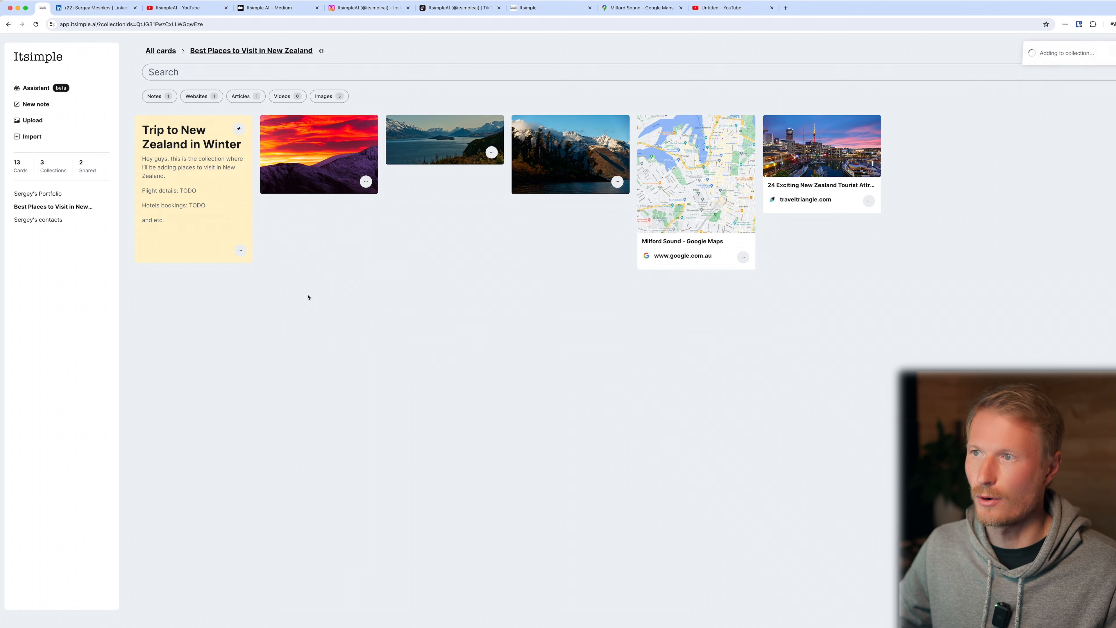
pyautogui.click(491, 152)
pyautogui.click(414, 269)
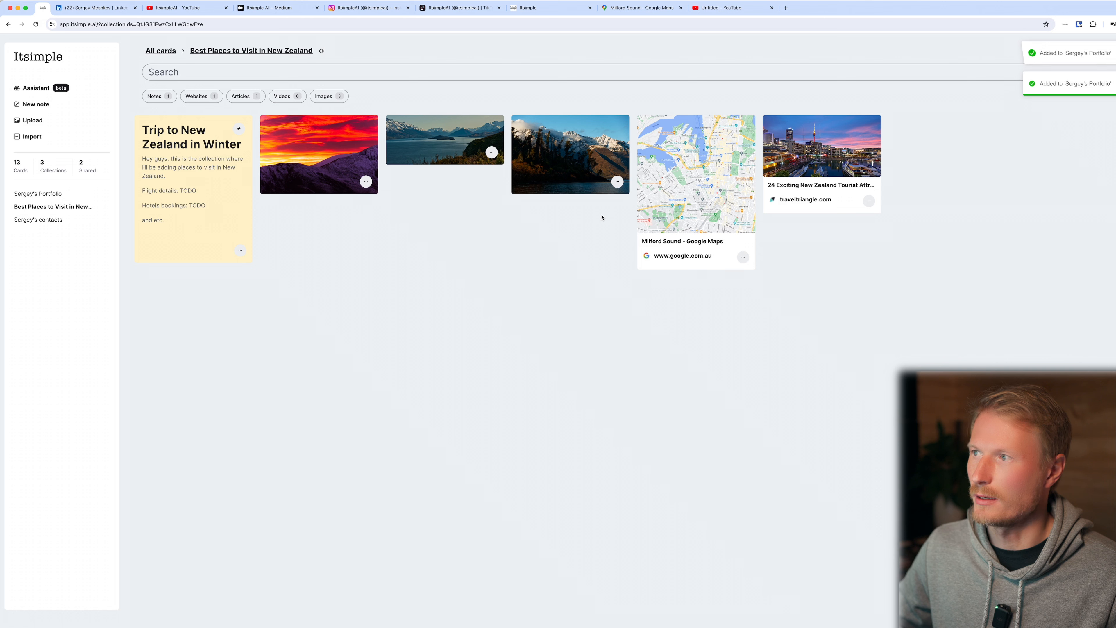
pyautogui.click(618, 182)
pyautogui.click(540, 298)
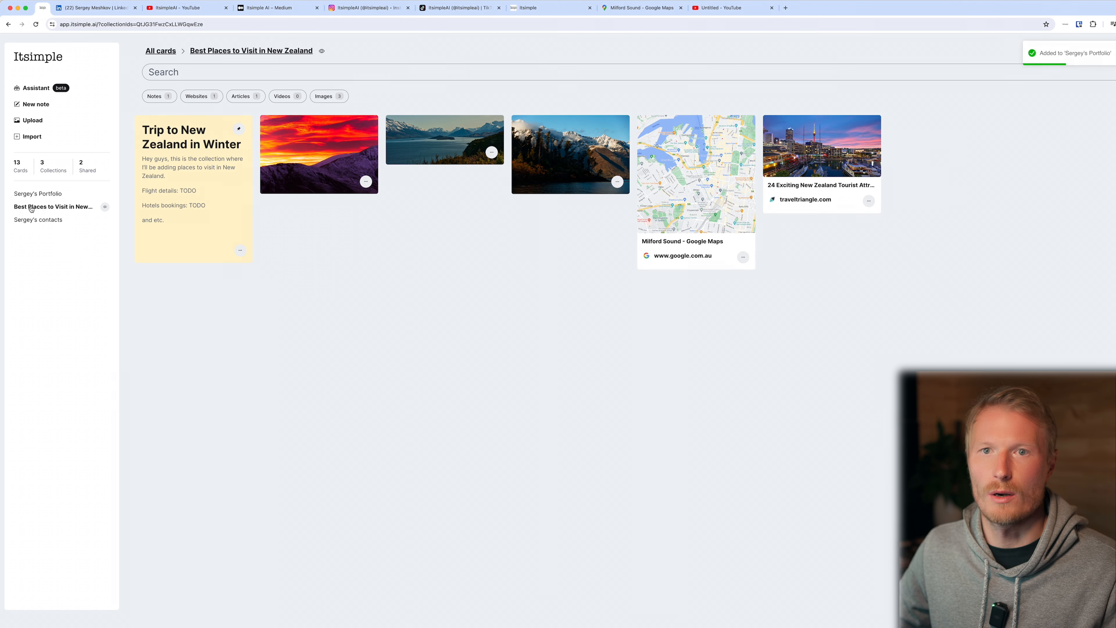
# Create a note in the Portfolio collection with a portfolio title and "Hey welcome to my page, here is my portfolio.", setting the title's text type.
pyautogui.click(30, 195)
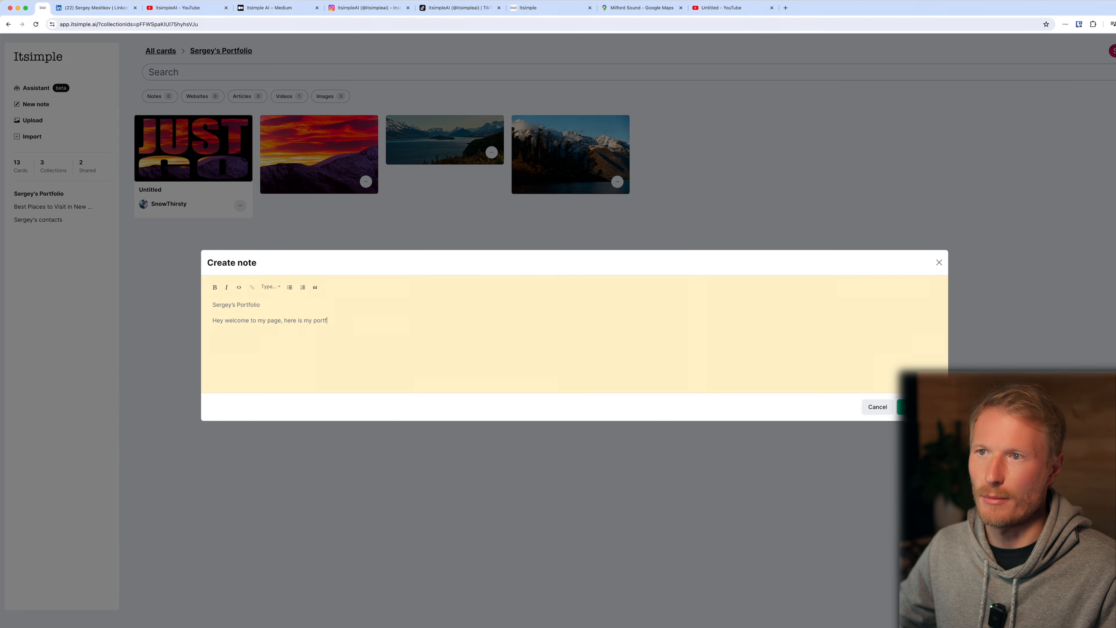
pyautogui.click(270, 286)
pyautogui.click(281, 303)
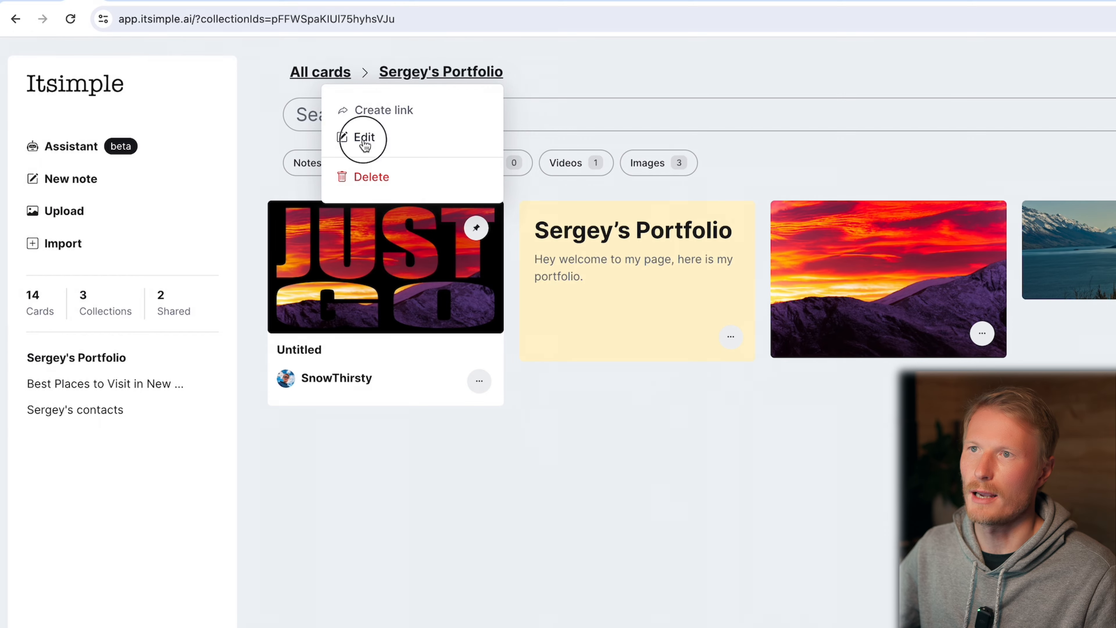
# Add a description to the Portfolio collection introducing the owner by name, with "this is my portfolio across YouTube and Photos.", correcting the spelling of "across".
pyautogui.click(364, 144)
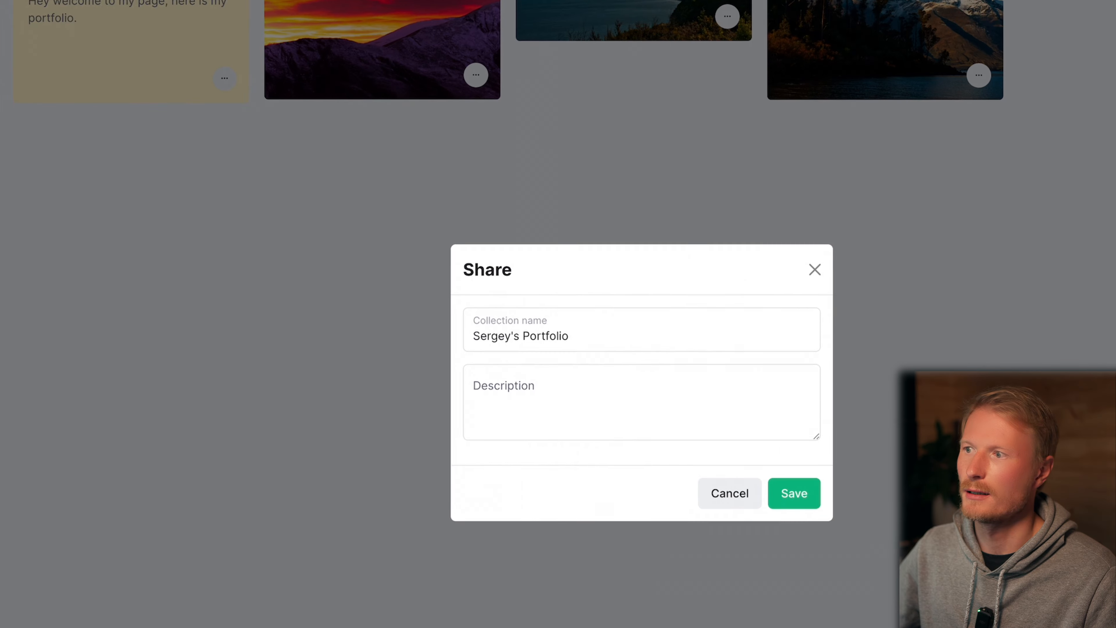
pyautogui.click(529, 375)
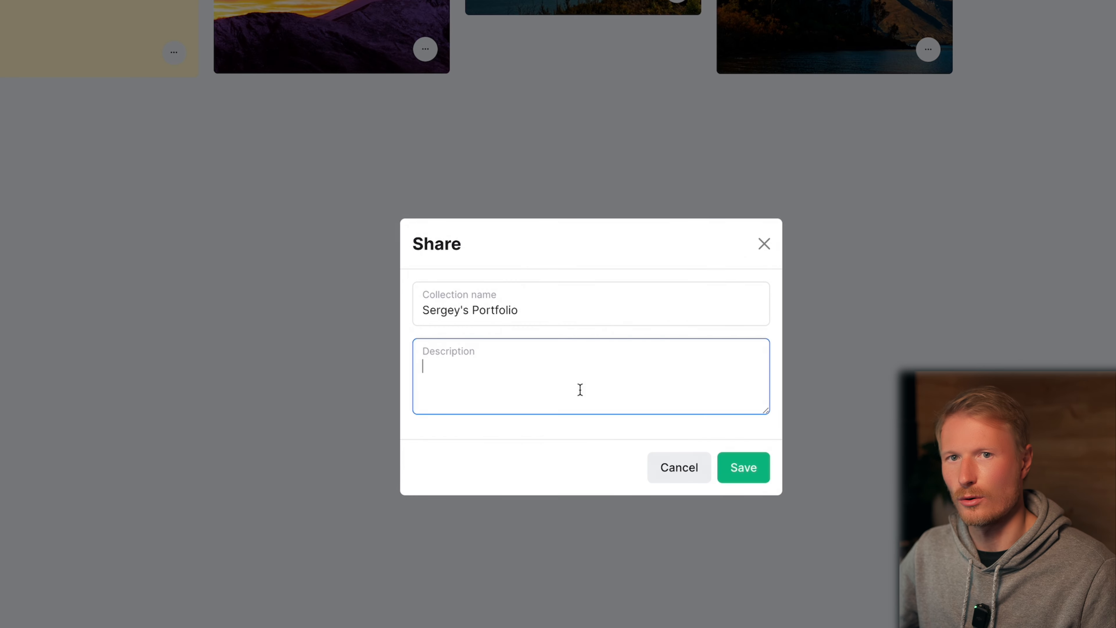
pyautogui.write('Hey my name is Sergey and this is my portfolio accross YouTube and Photos.')
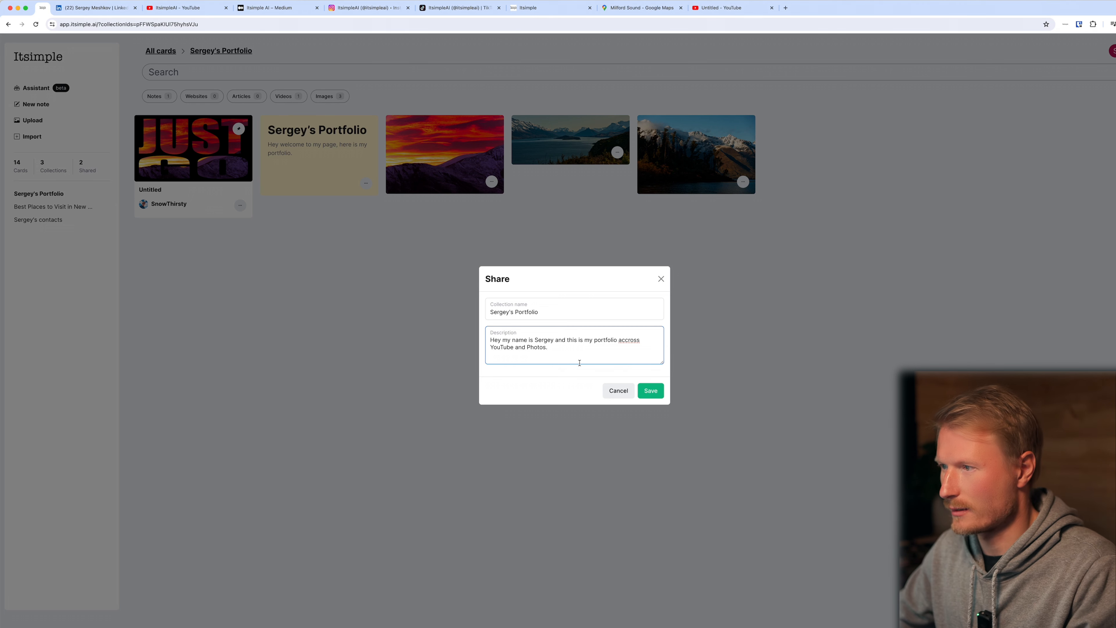
pyautogui.rightClick(626, 344)
pyautogui.click(646, 348)
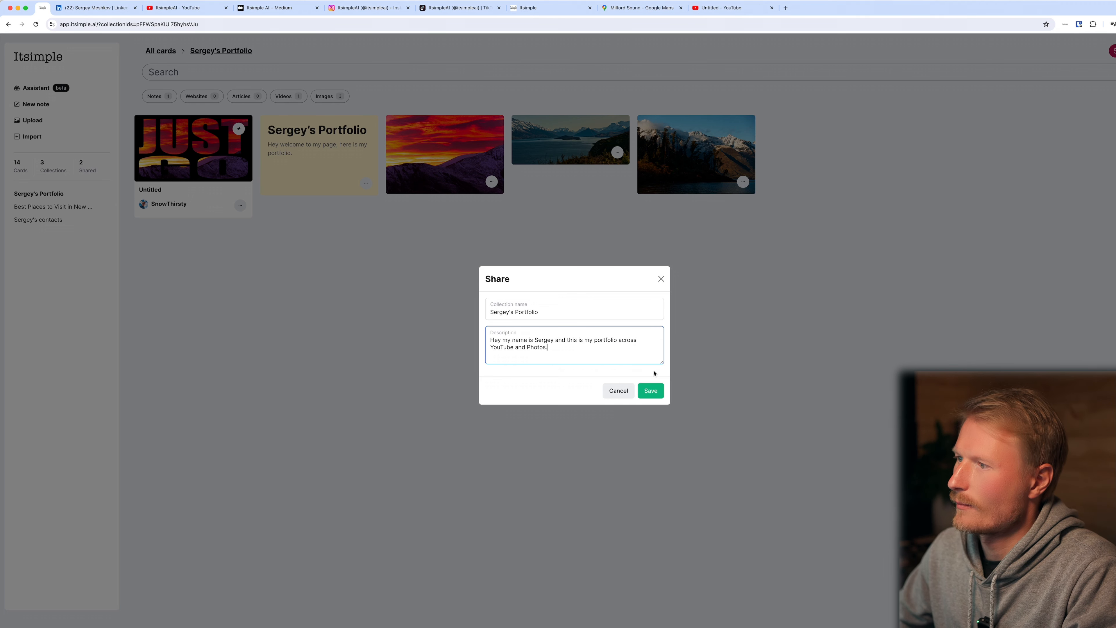
pyautogui.click(652, 390)
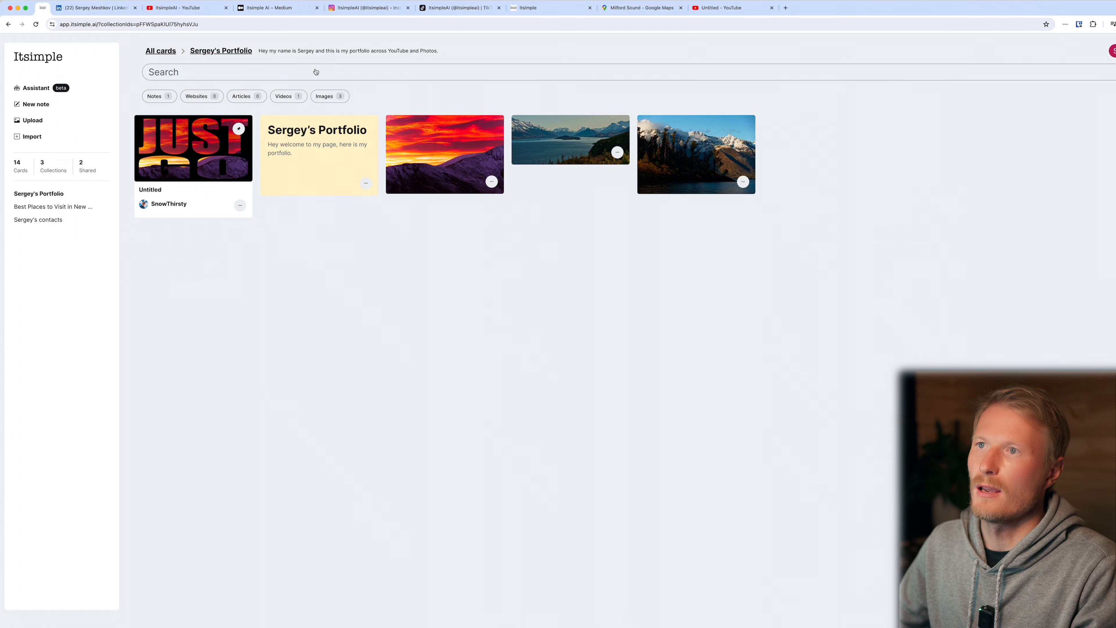
# Create a share link for the Portfolio collection, open its public view and highlight the description there.
pyautogui.click(233, 51)
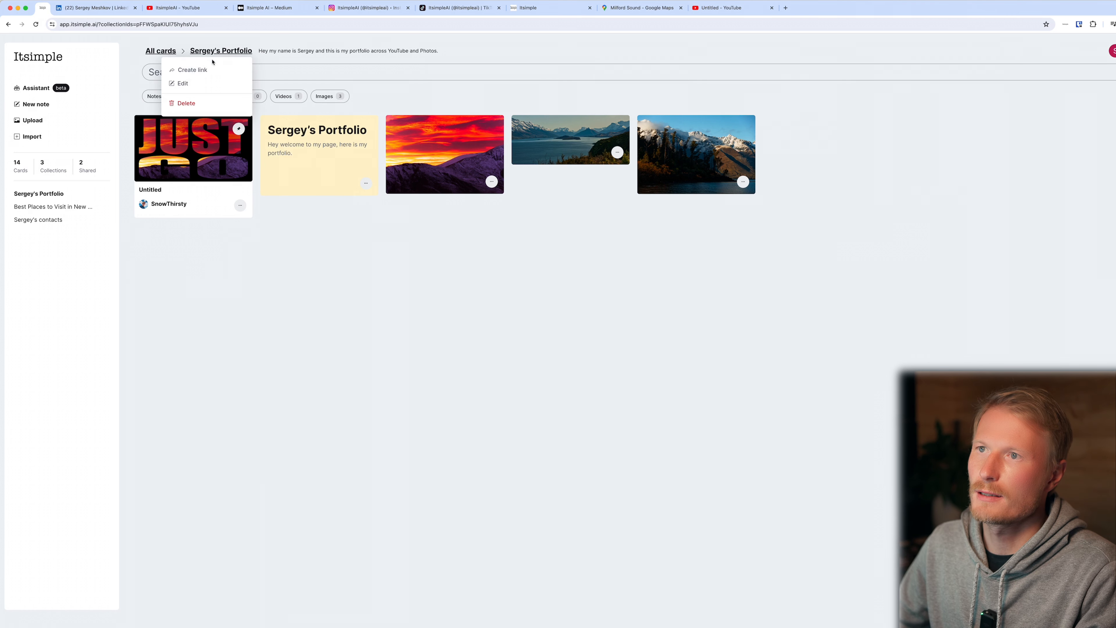
pyautogui.click(196, 71)
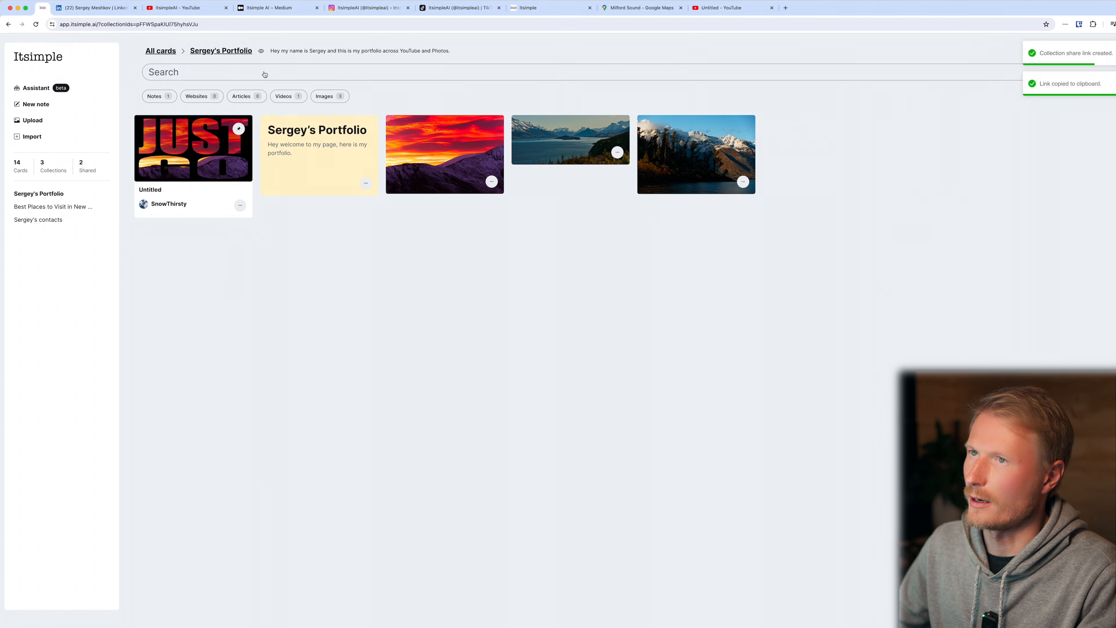
pyautogui.click(246, 52)
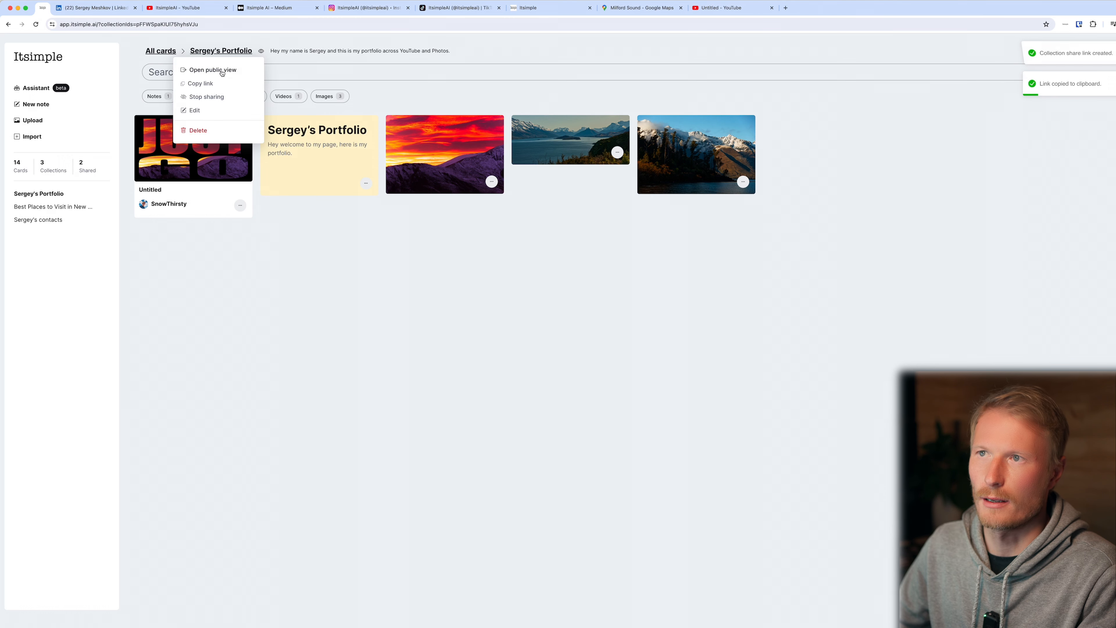
pyautogui.click(222, 71)
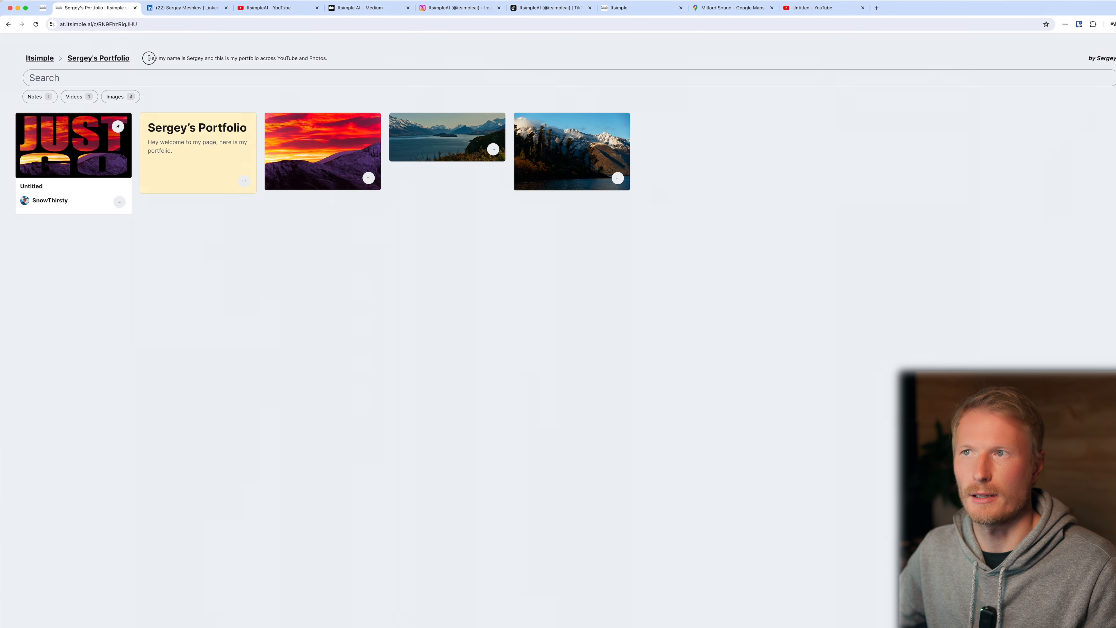
pyautogui.moveTo(149, 58); pyautogui.dragTo(333, 59)
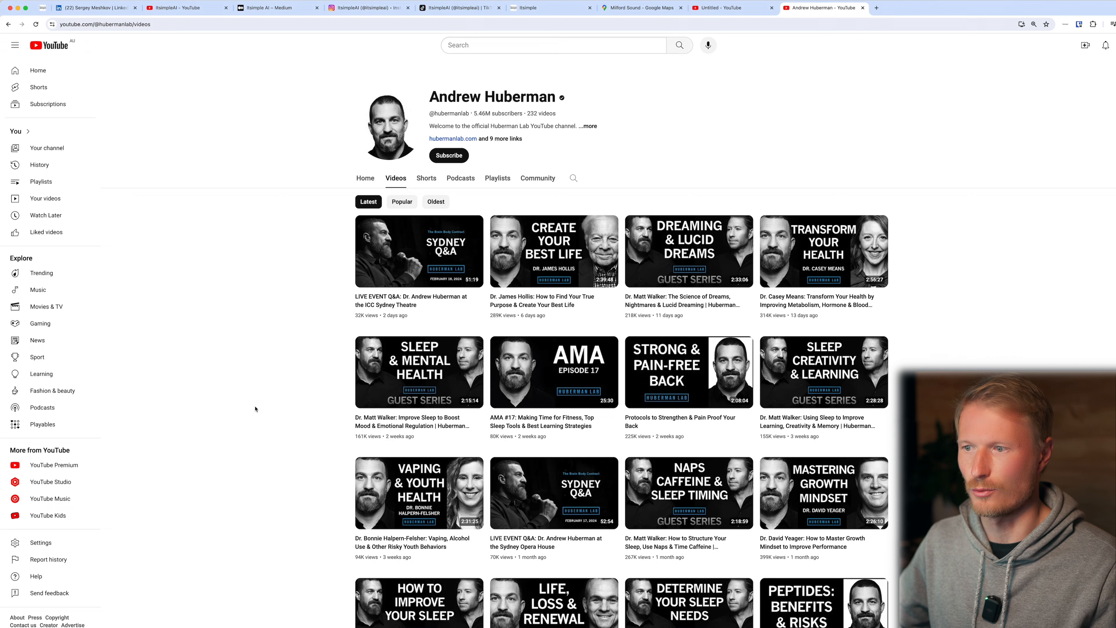
# Open Andrew Huberman's sleep and mental health video on YouTube and save it with the Itsimple extension into a new collection named TODO.
pyautogui.click(418, 372)
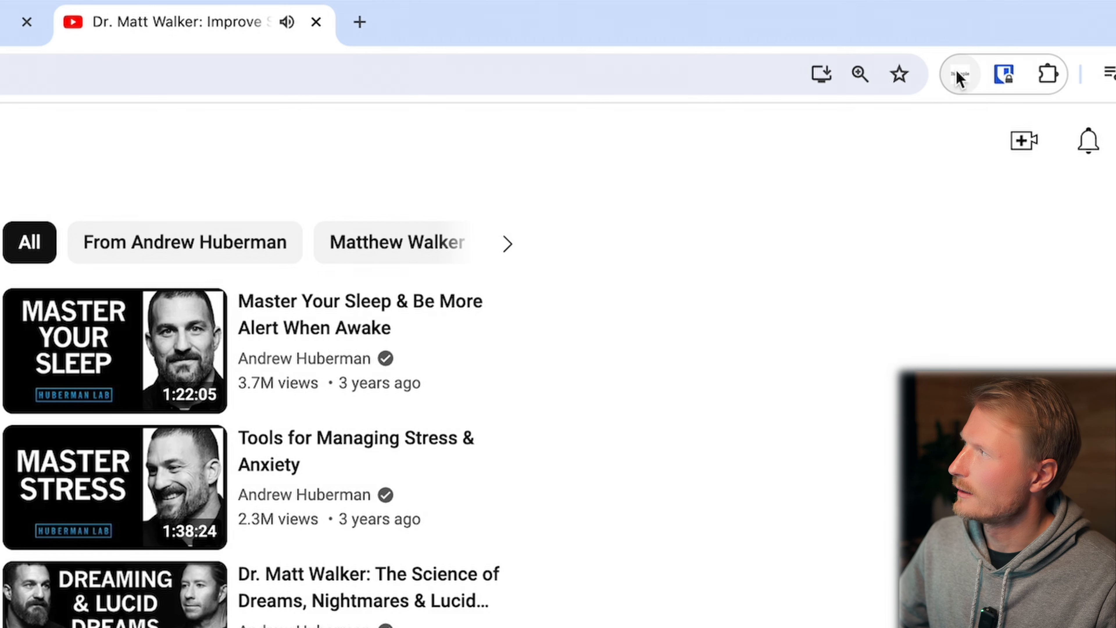
pyautogui.click(961, 78)
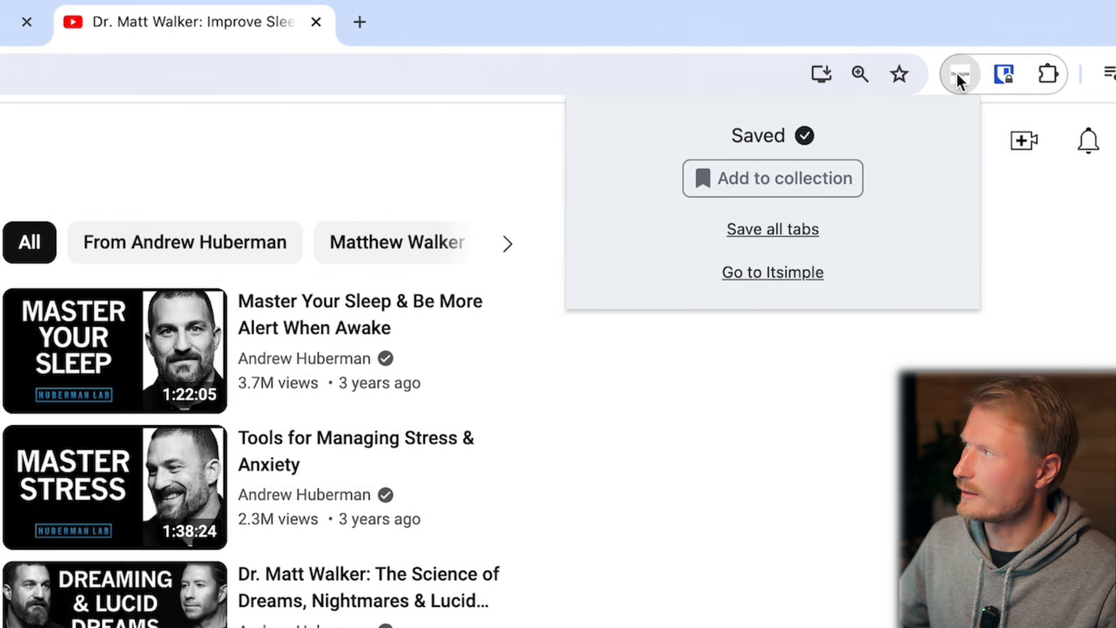
pyautogui.click(829, 178)
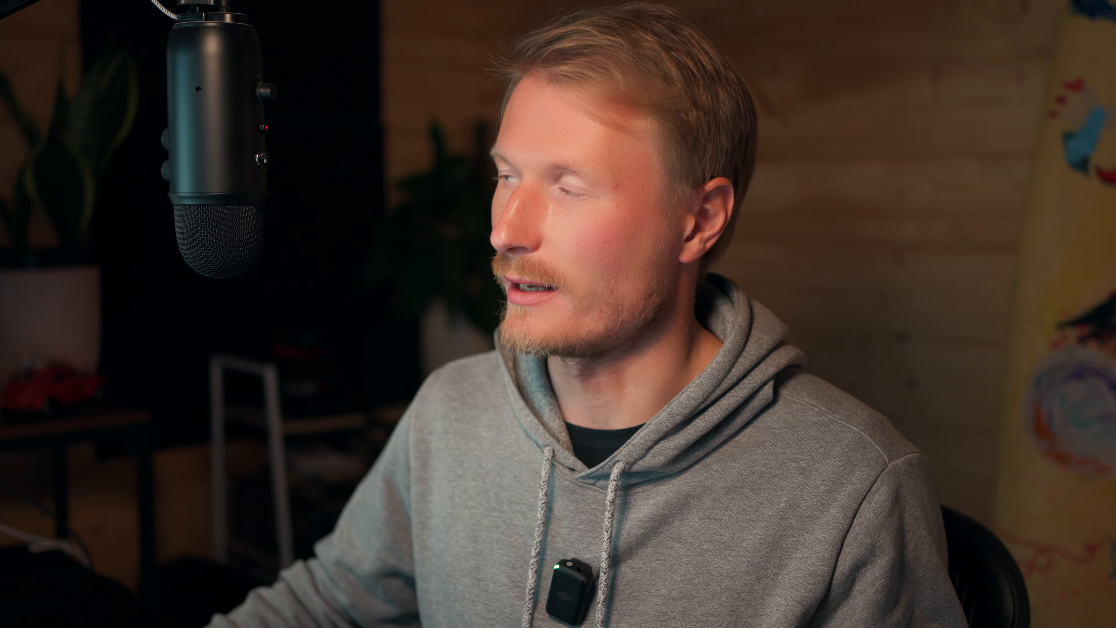
pyautogui.write('TODO')
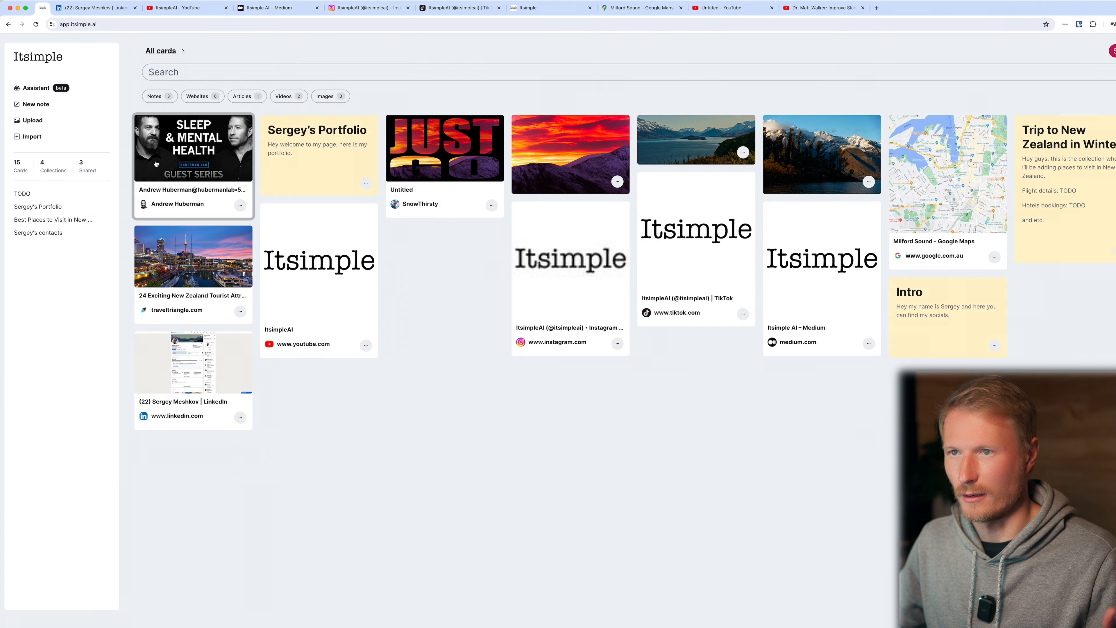
# Create a note in Itsimple's TODO collection with the heading "Create a video about the itsimple.ai" and the text "todo → script in here".
pyautogui.click(20, 196)
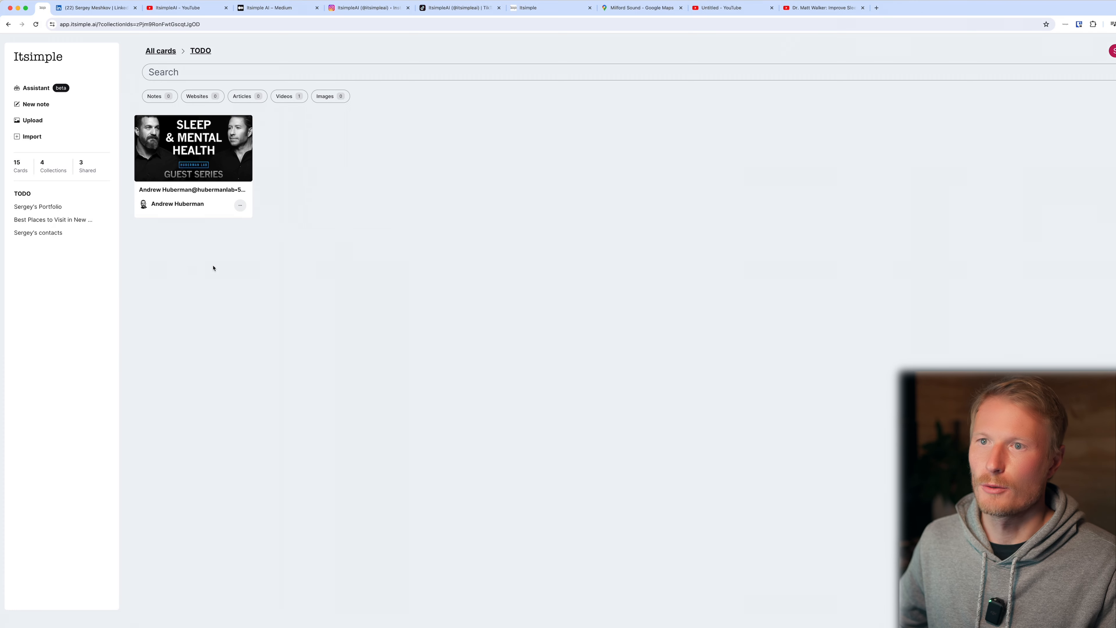
pyautogui.doubleClick(217, 267)
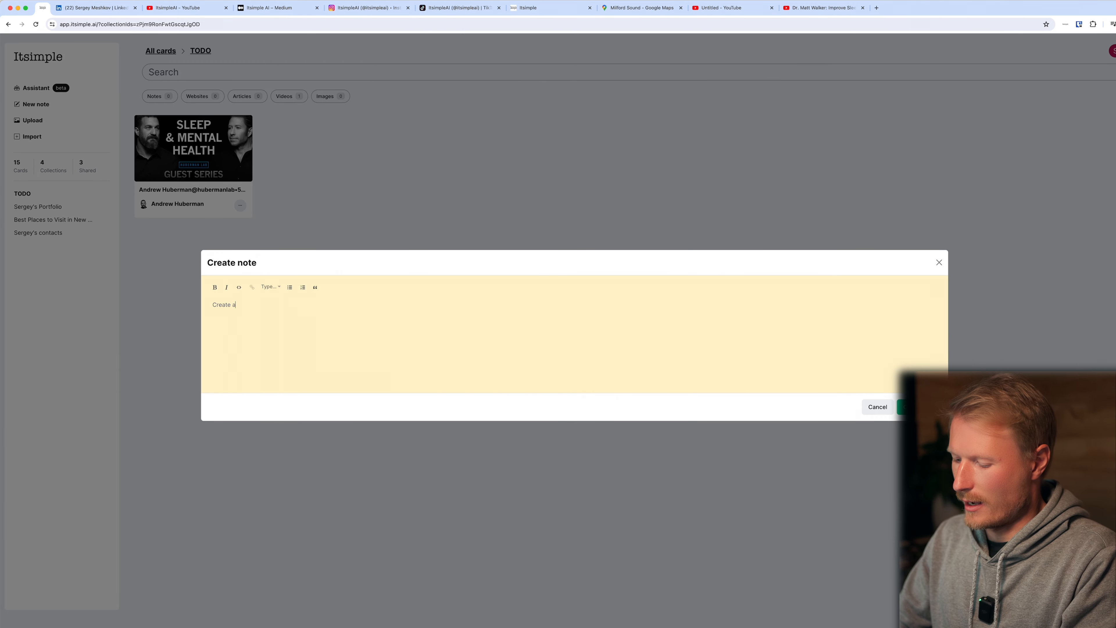
pyautogui.write('Create a video about the itsimple.ai')
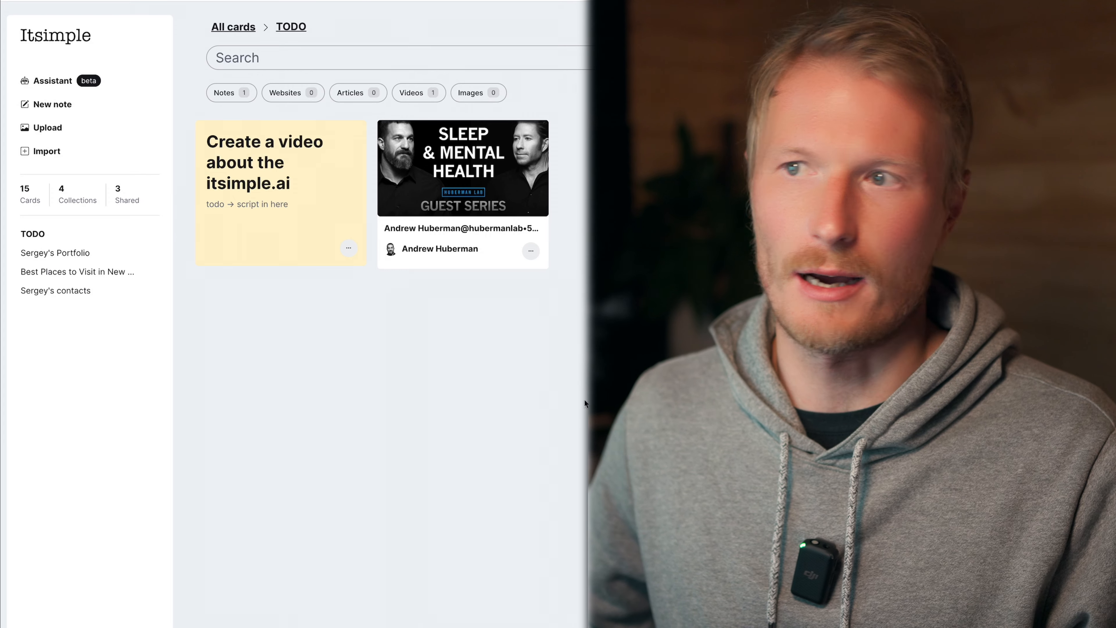
# Open the available actions for the sleep and mental health video card in the TODO collection.
pyautogui.click(532, 252)
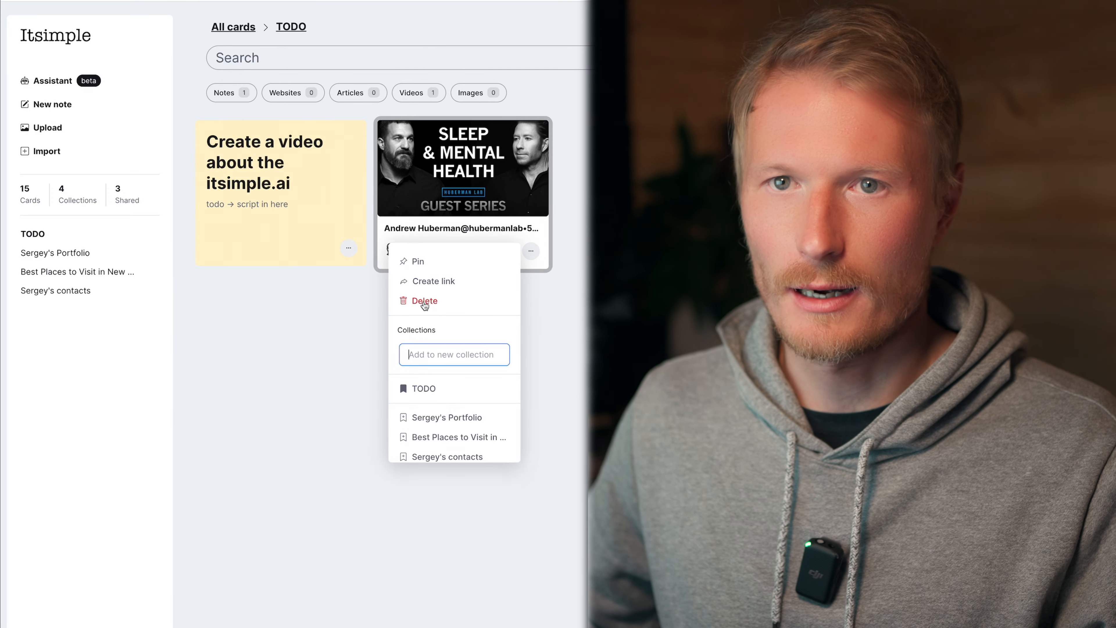